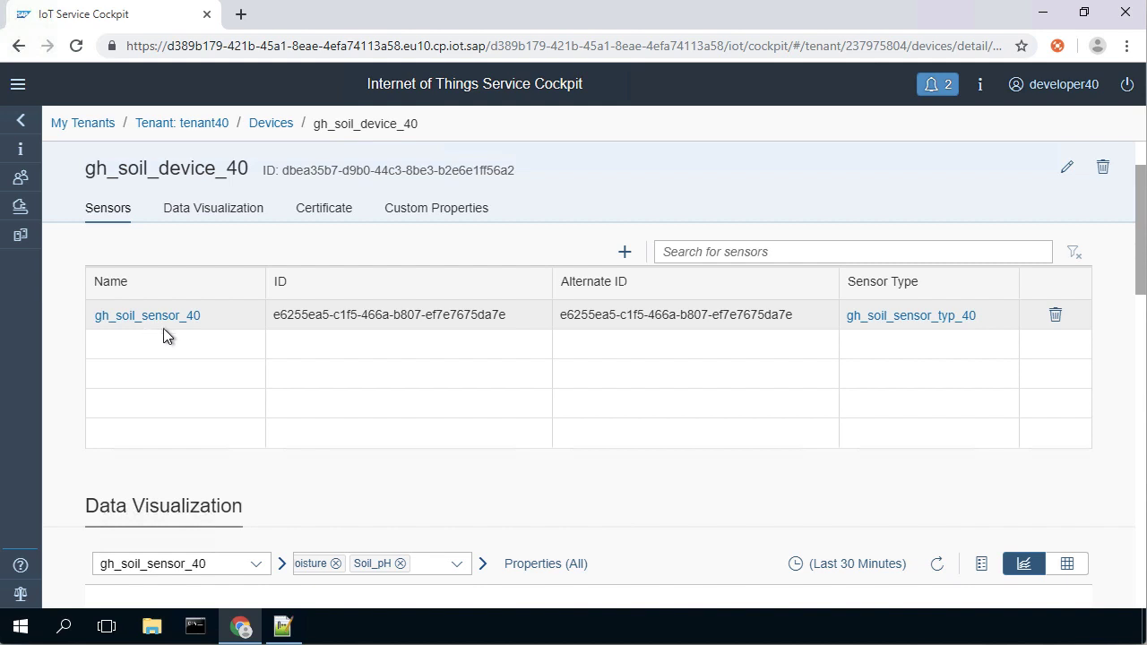
- Expand the cockpit's side navigation on the gh_soil_device_40 device page
left_click(18, 83)
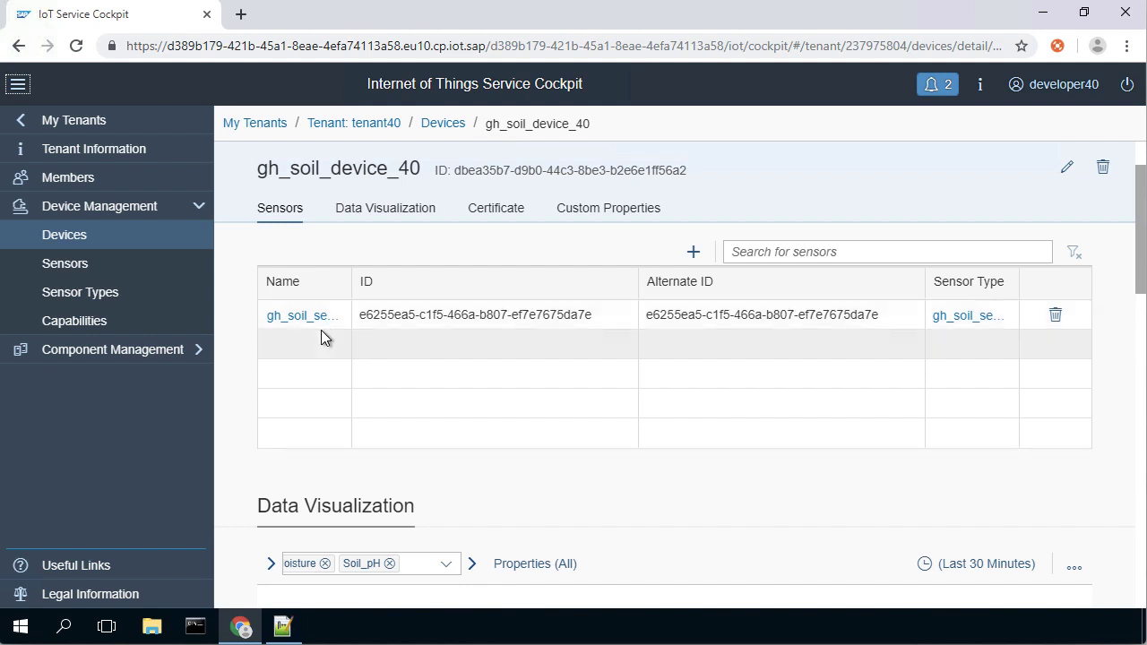
- Check the tenant's capabilities, return to Devices and collapse the side navigation
left_click(95, 322)
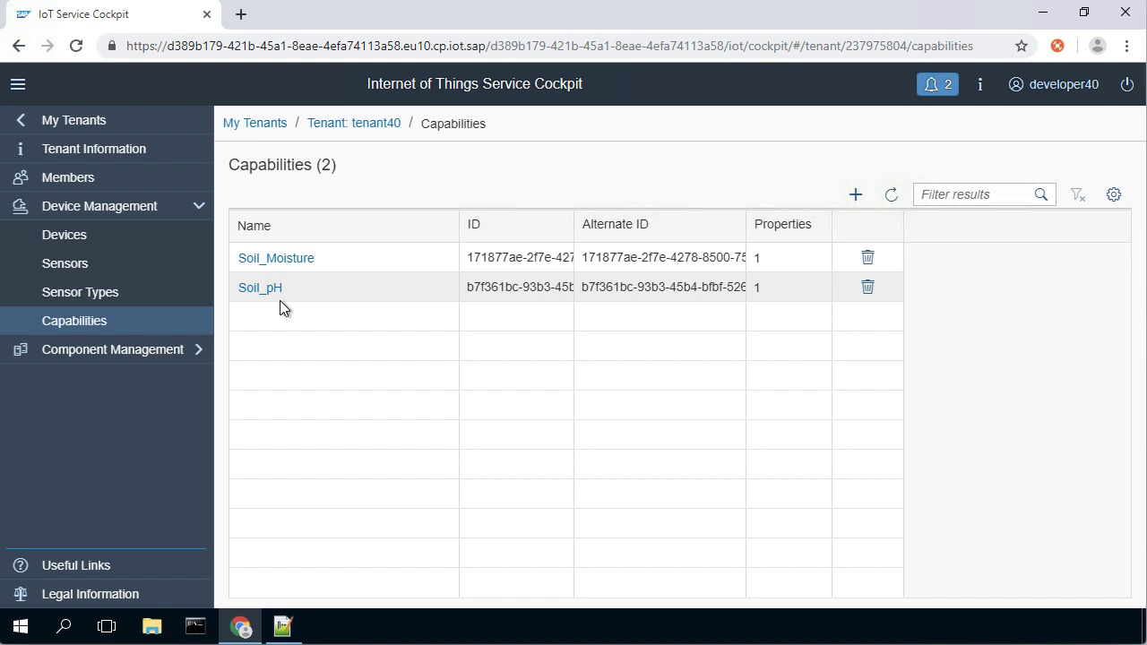
left_click(100, 240)
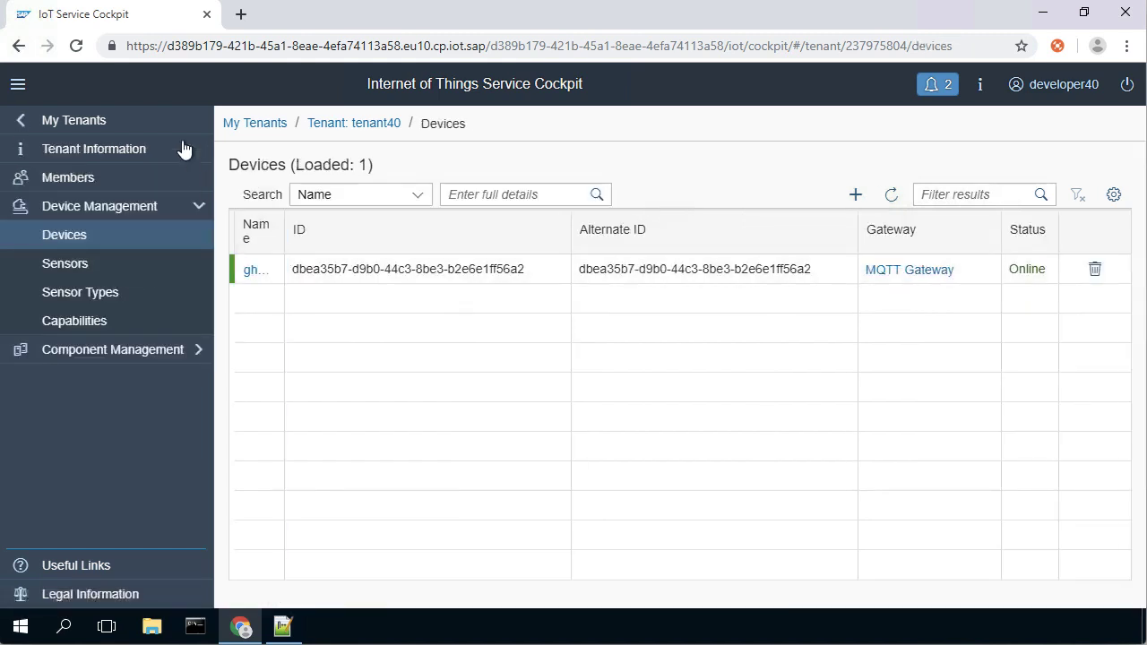
left_click(14, 83)
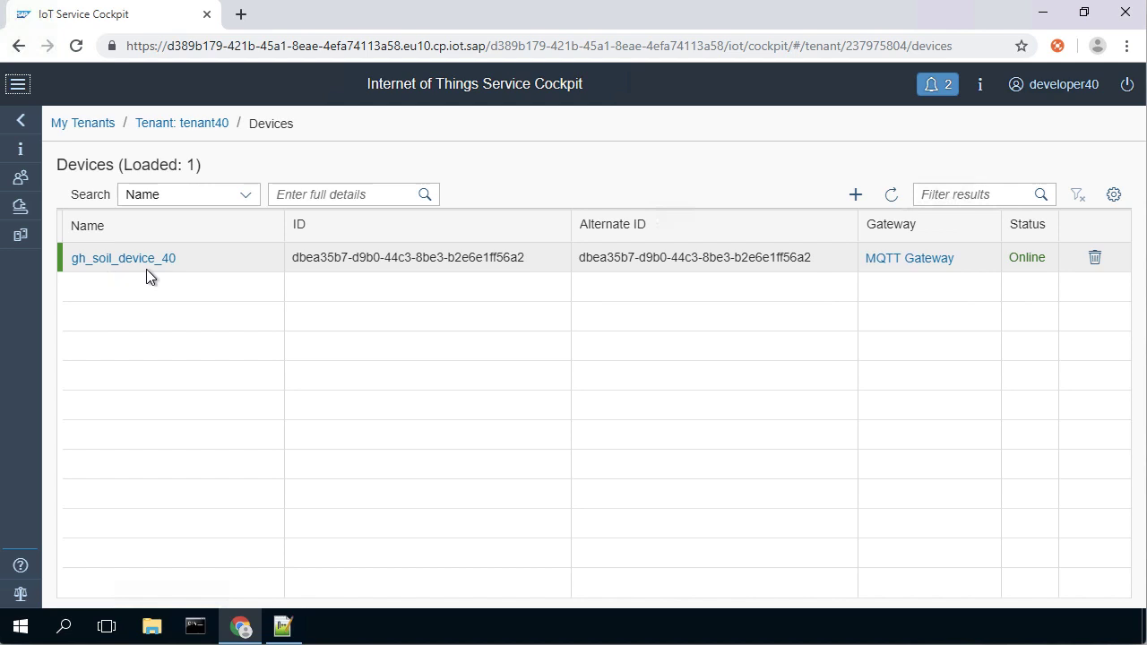
- Open gh_soil_device_40's Certificate section, then bring File Explorer forward
left_click(147, 259)
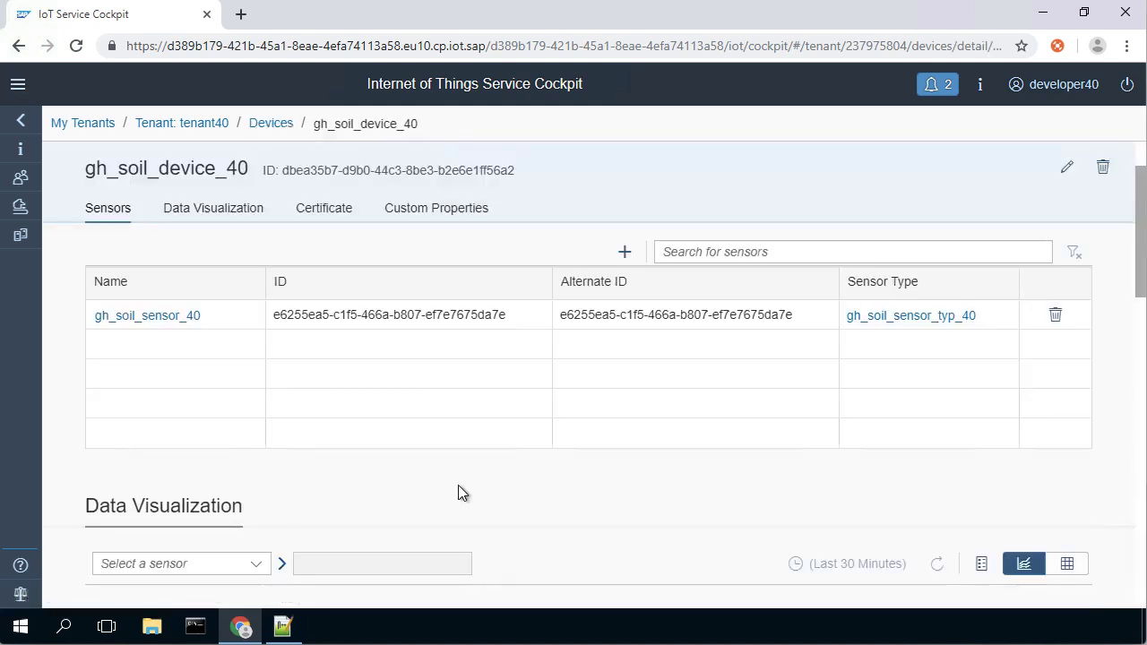
scroll(458, 484, "down", 5)
scroll(458, 485, "up", 5)
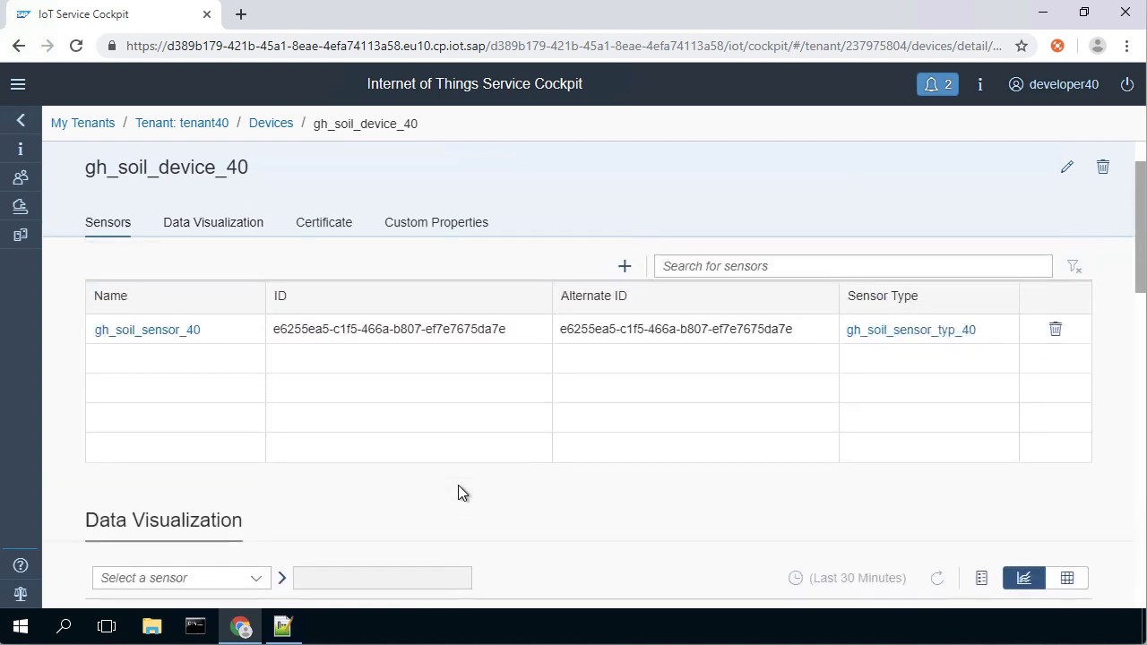
left_click(301, 226)
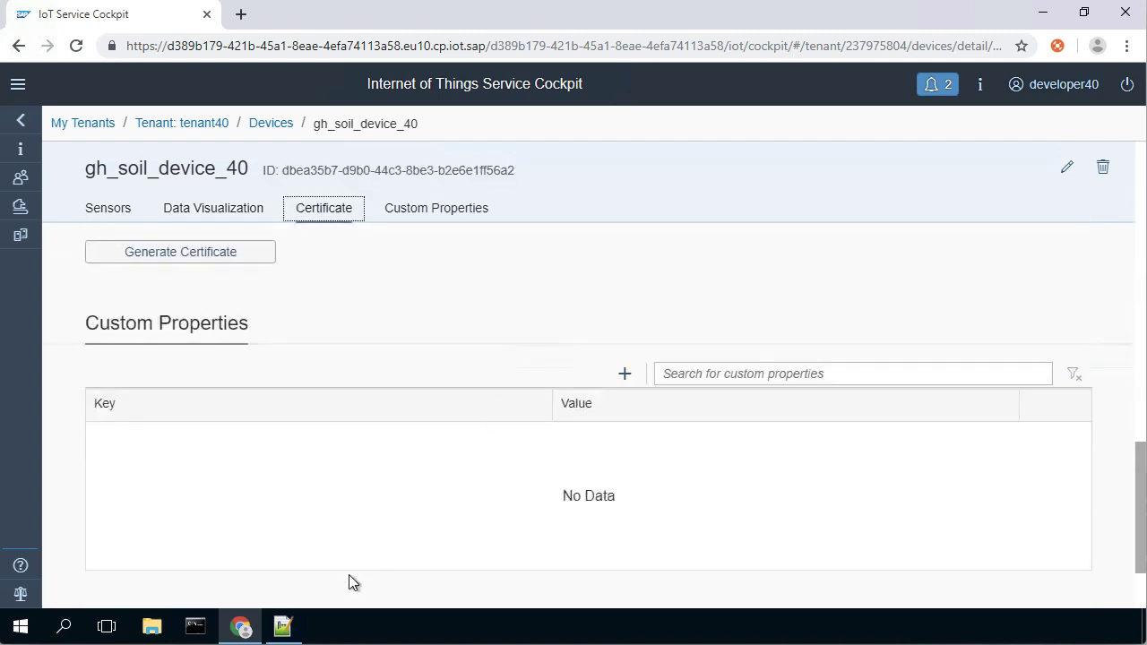
left_click(151, 626)
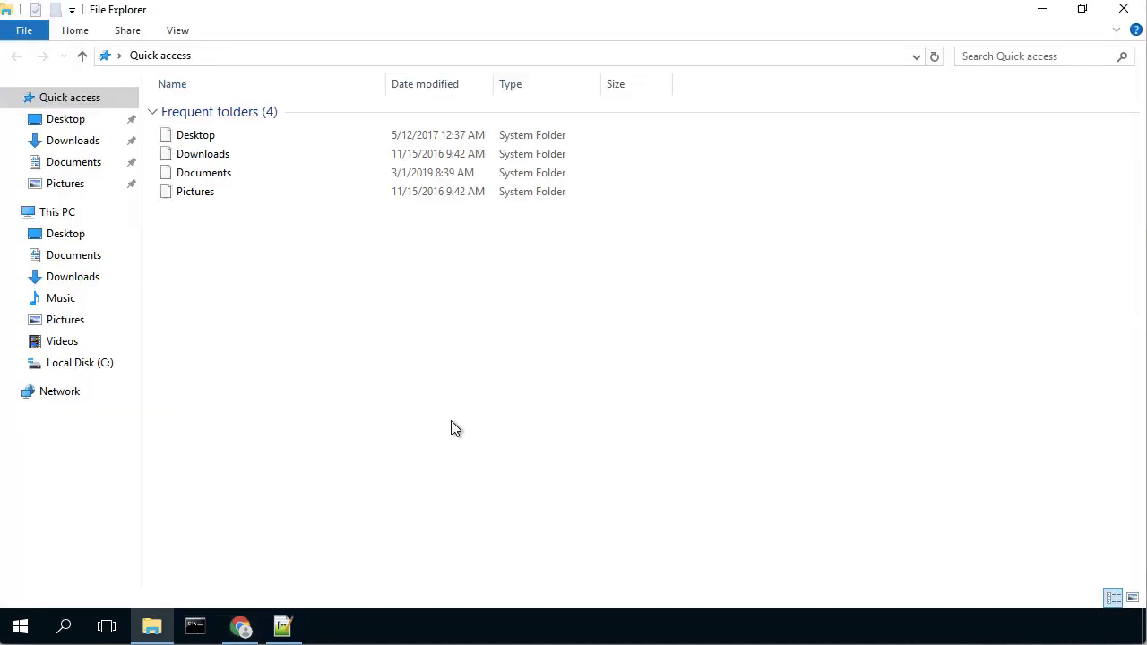
- Find gh_soil_device_40-device_certificate.p12 in Downloads, view the saved secret in Notepad++, and return to Chrome
double_click(197, 154)
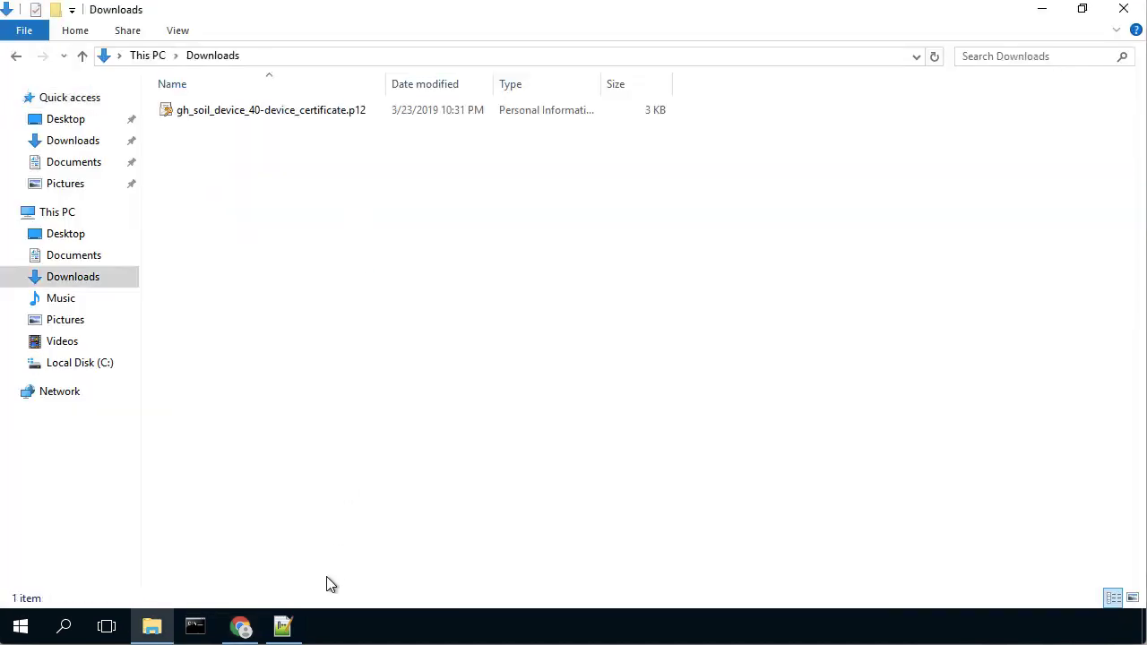
left_click(282, 626)
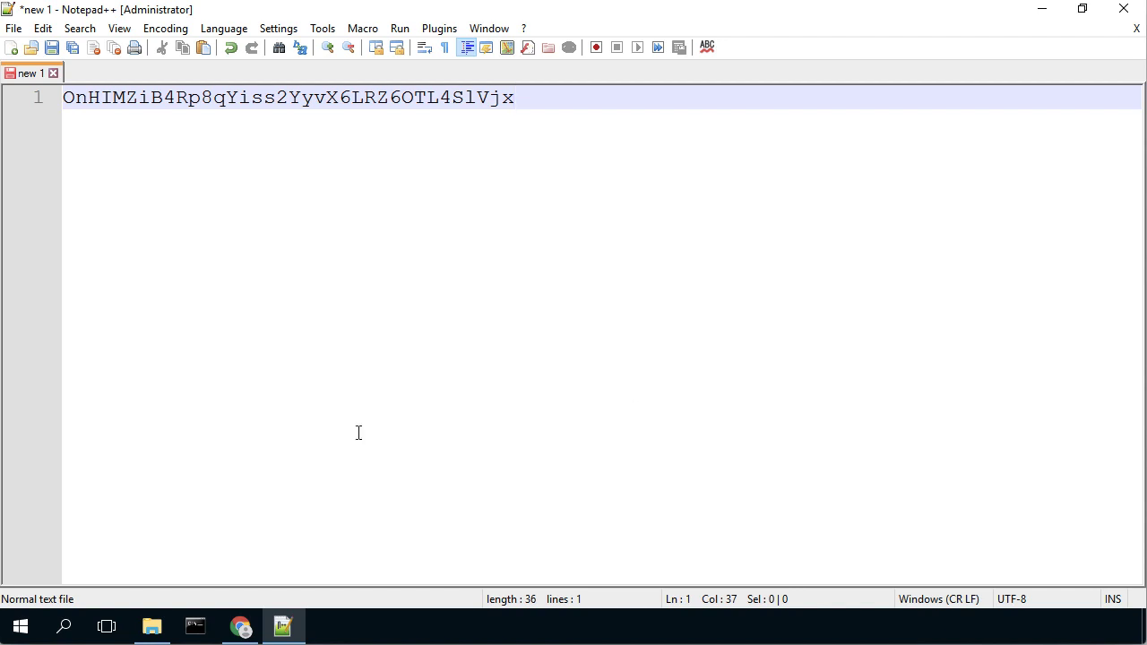
left_click(240, 626)
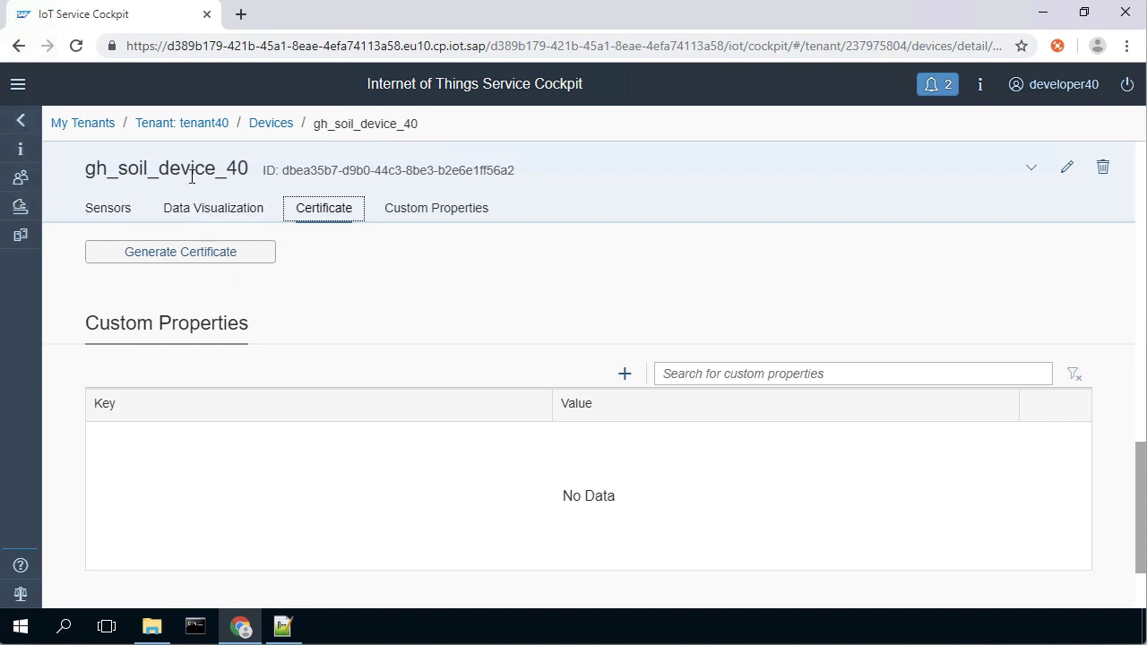
- Scroll the device page back to the top and open a new blank Chrome tab
scroll(406, 351, "up", 8)
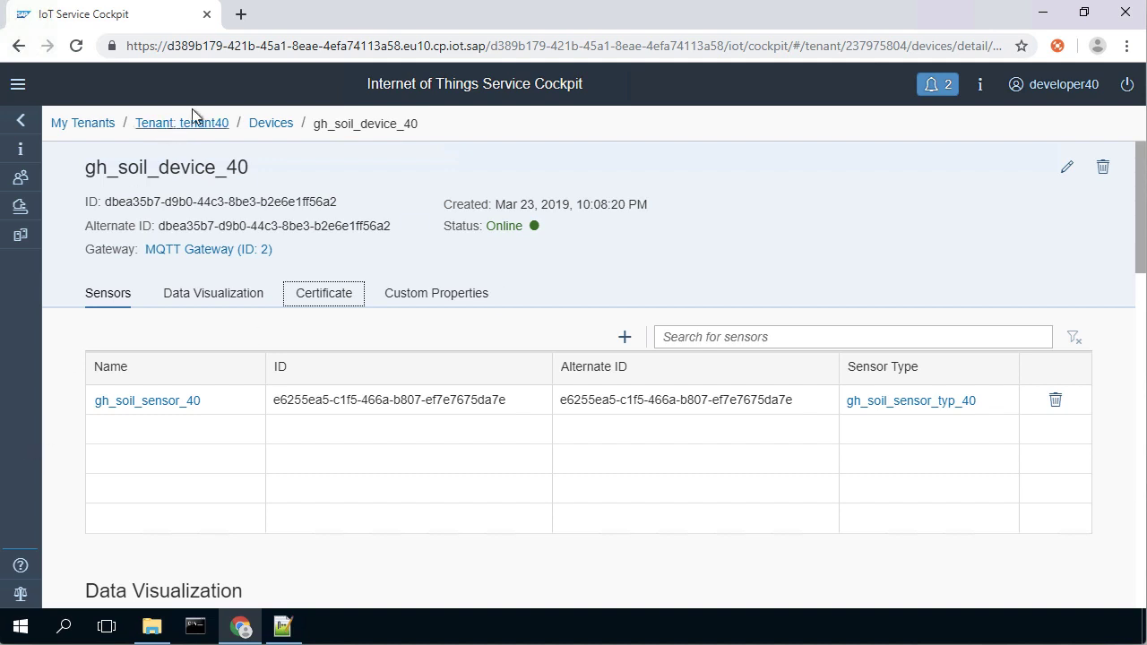
left_click(240, 14)
- Search 'paho client', visit the eclipse.org/paho project page, then close that tab
type("pa")
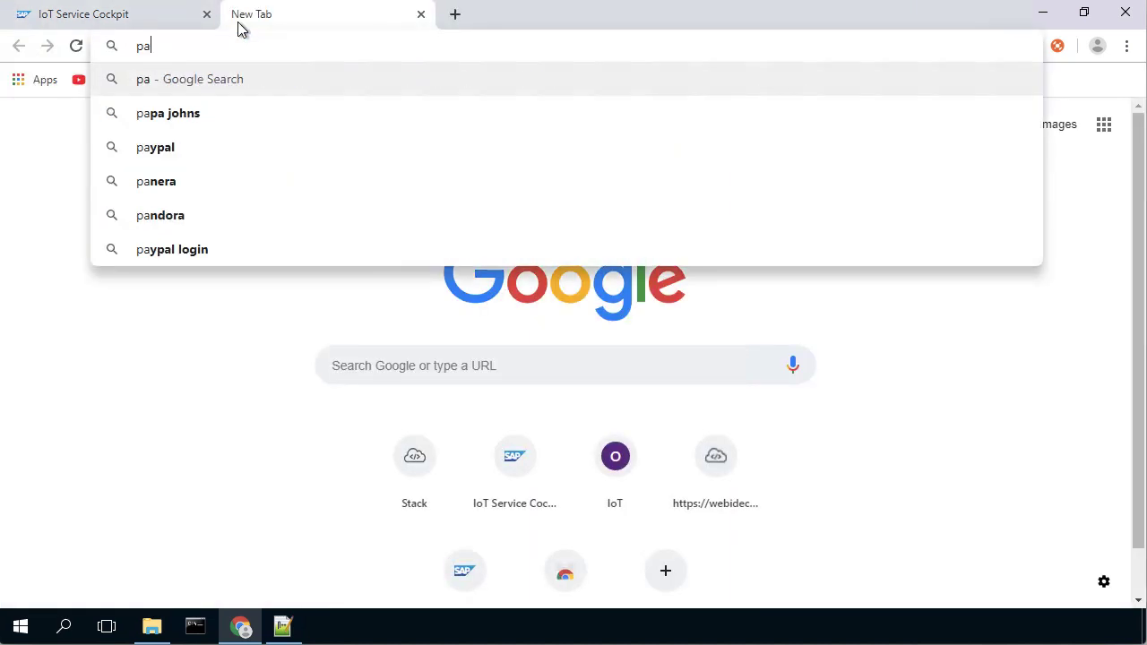
type("ho client")
key("Return")
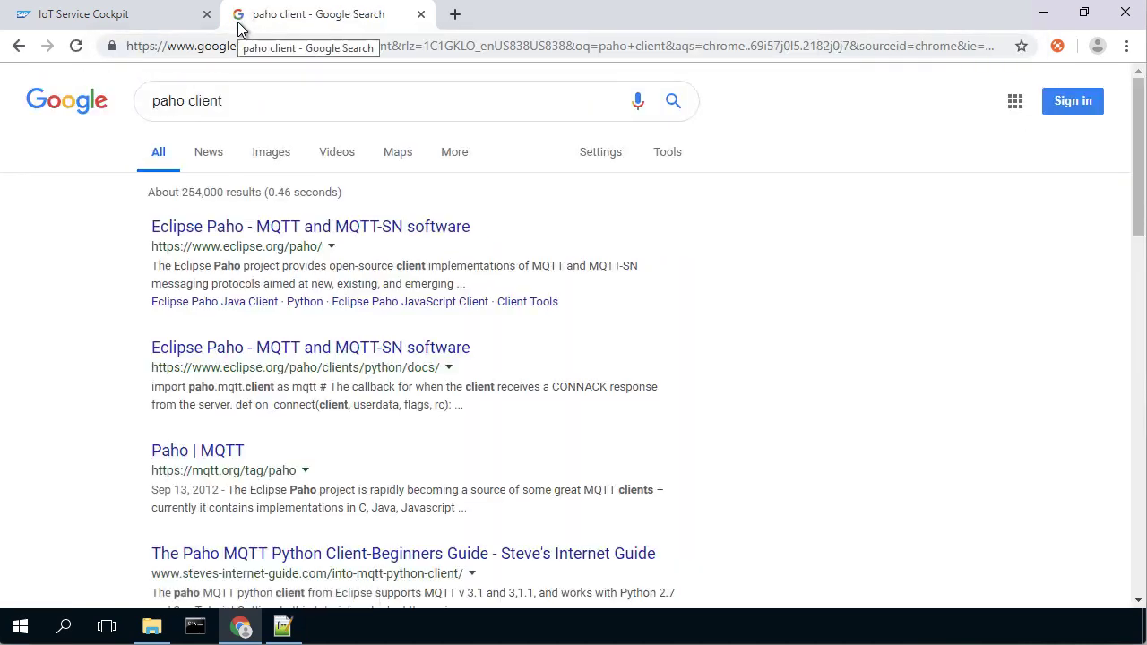
left_click(330, 232)
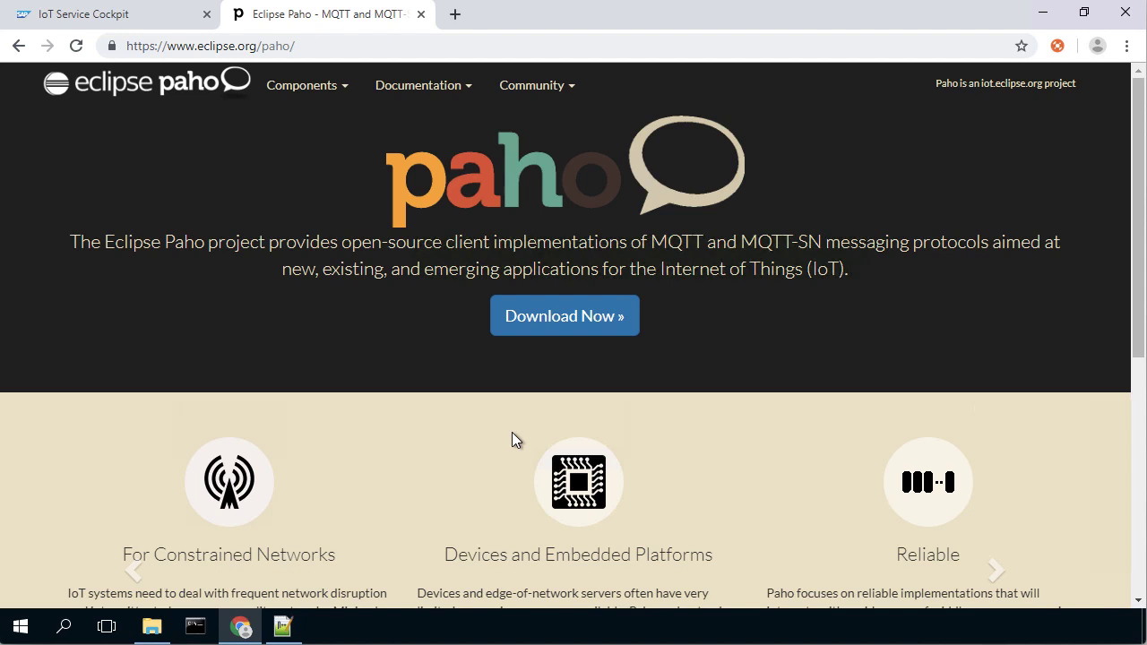
left_click(420, 14)
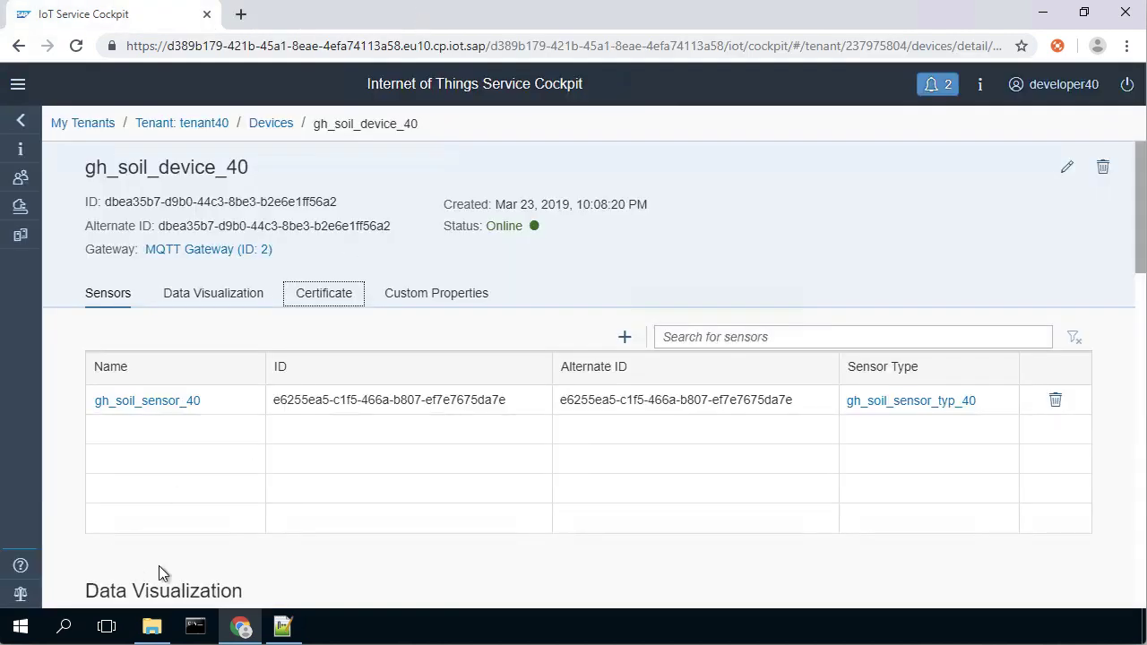
- Launch the Eclipse Paho MQTT Utility from the paho tile in the Start menu
left_click(39, 625)
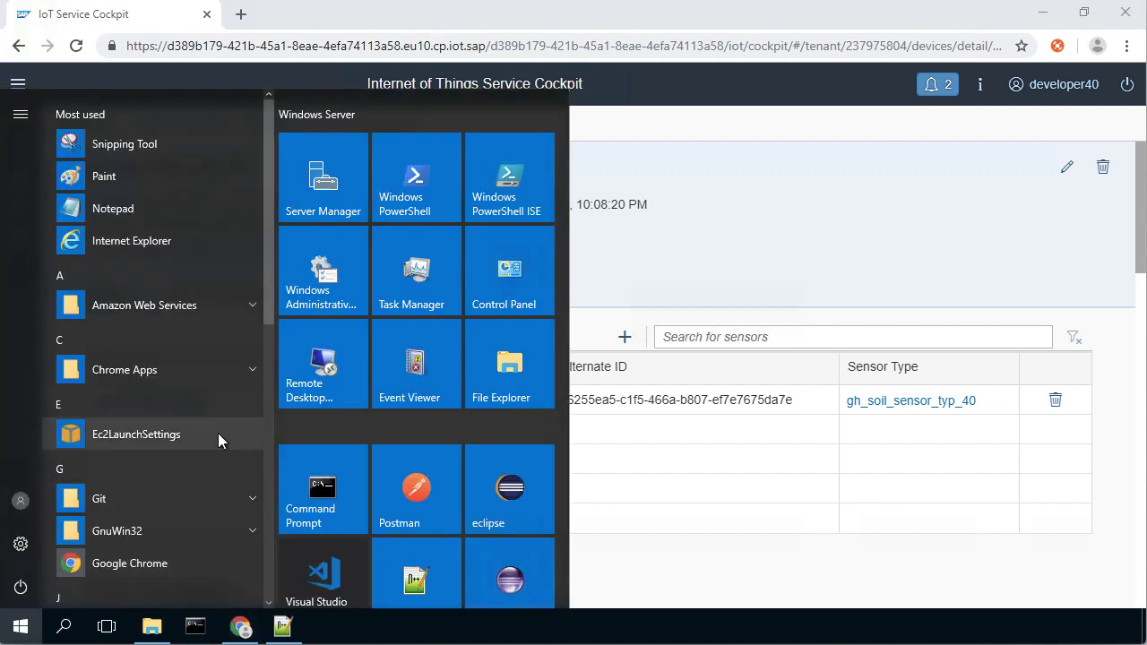
scroll(206, 417, "down", 1)
scroll(202, 408, "down", 6)
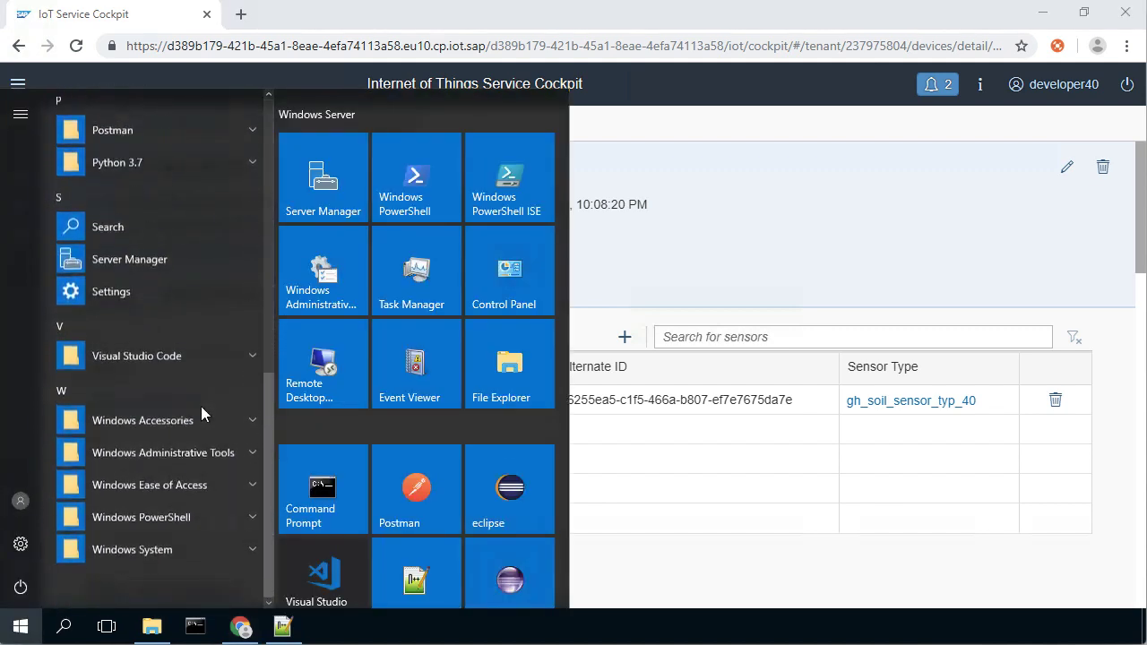
scroll(202, 408, "up", 2)
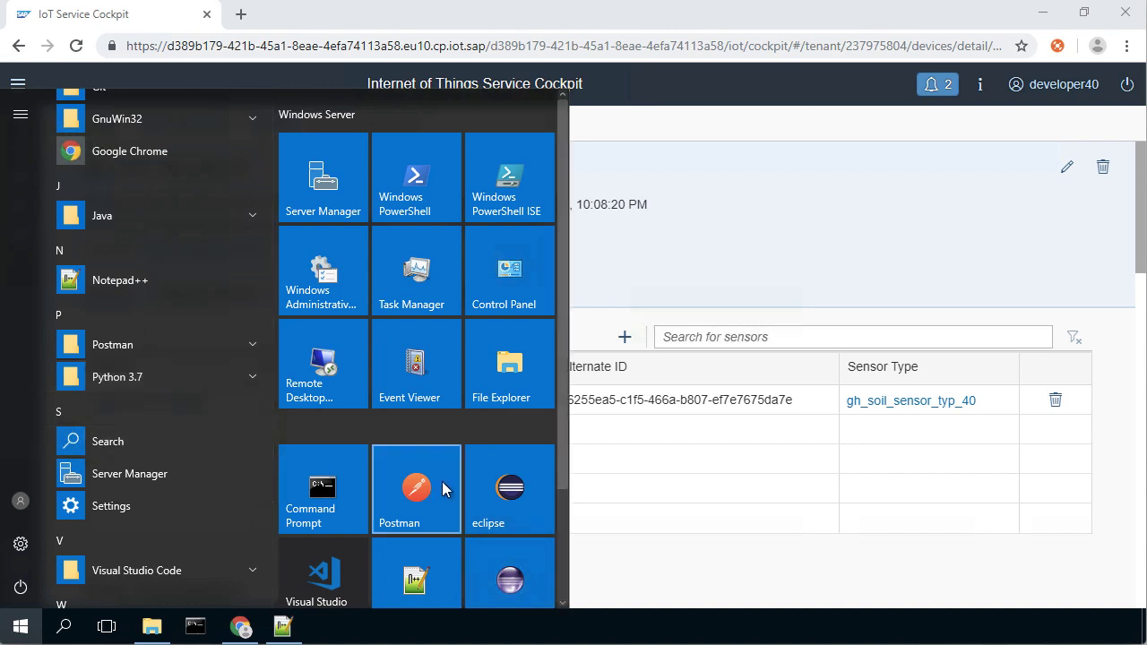
scroll(443, 484, "down", 2)
left_click(529, 479)
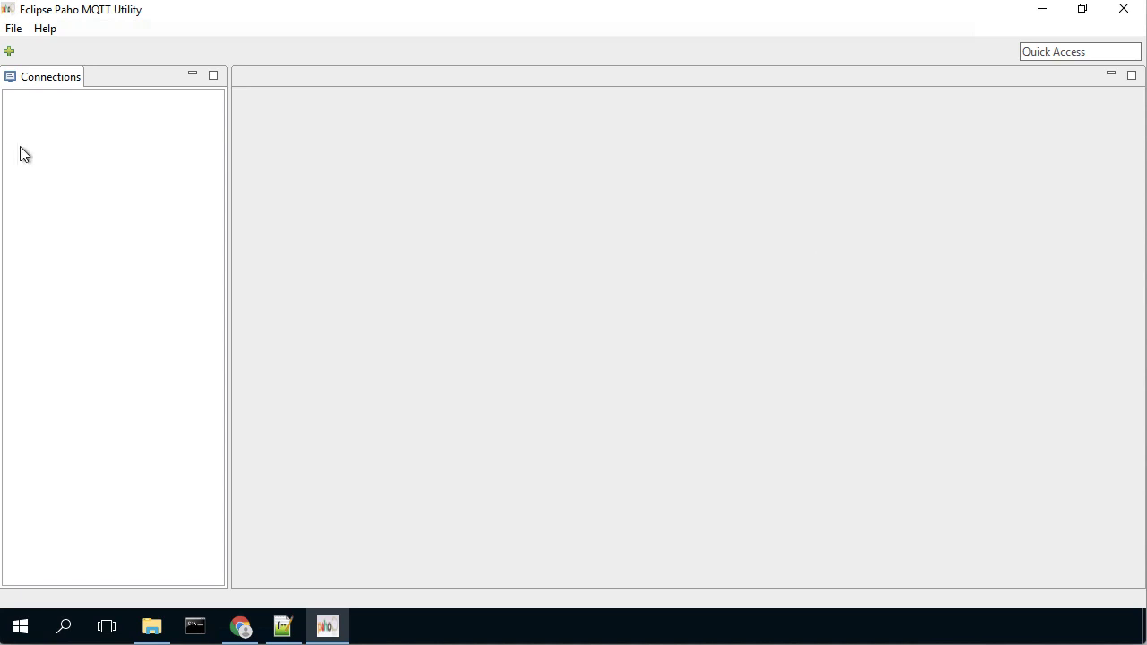
- Add connection1 with the green + and show its MQTT connection settings
left_click(10, 55)
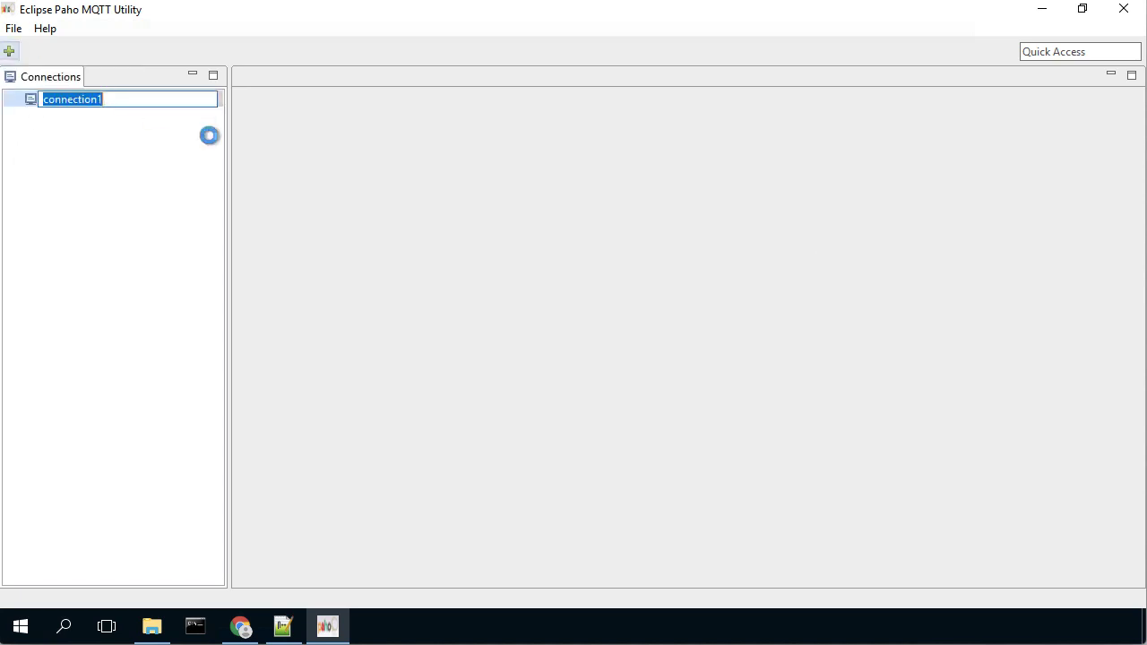
left_click(141, 194)
left_click(72, 99)
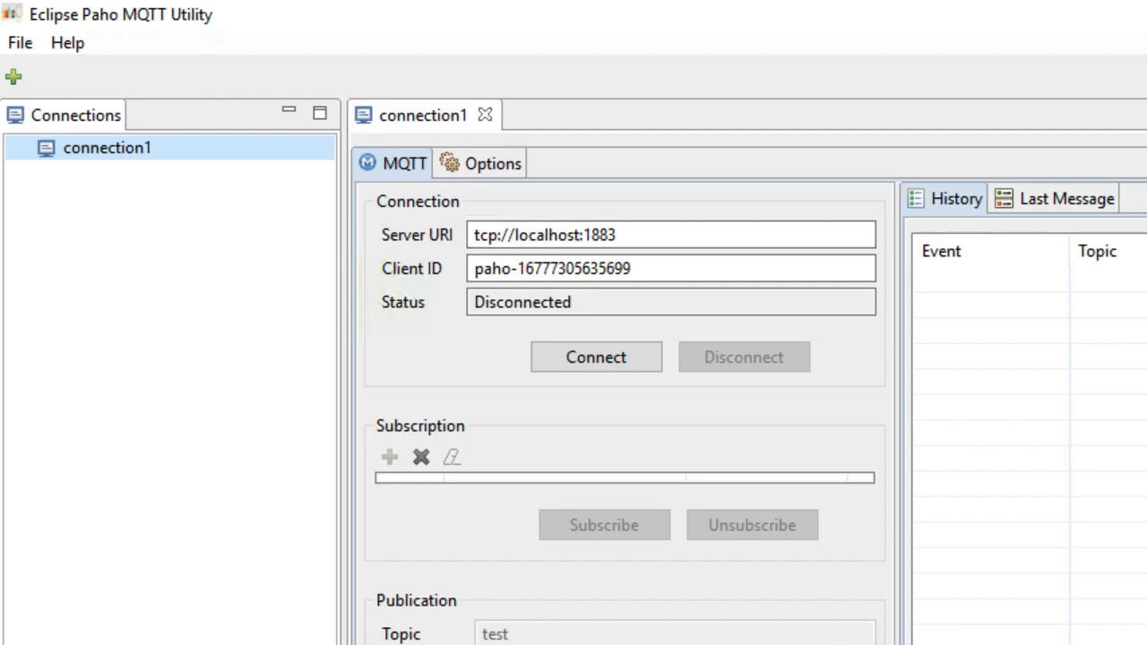
- Copy the IoT service host name from the cockpit's address bar after checking the instance information
key("alt+Tab")
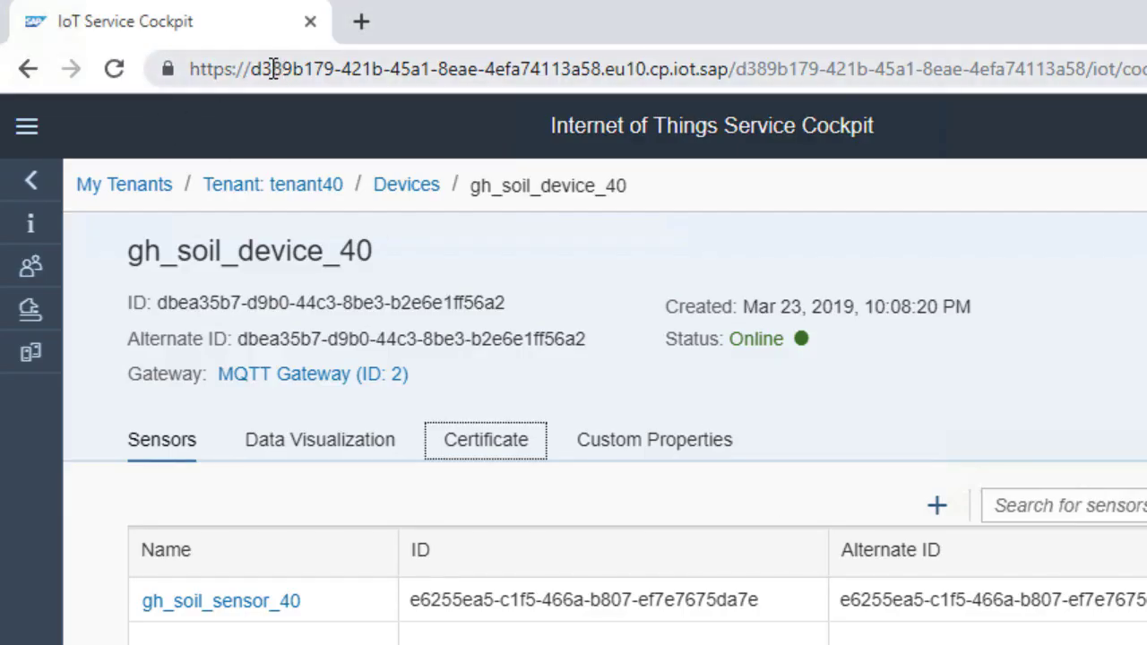
left_click_drag(252, 69, 727, 69)
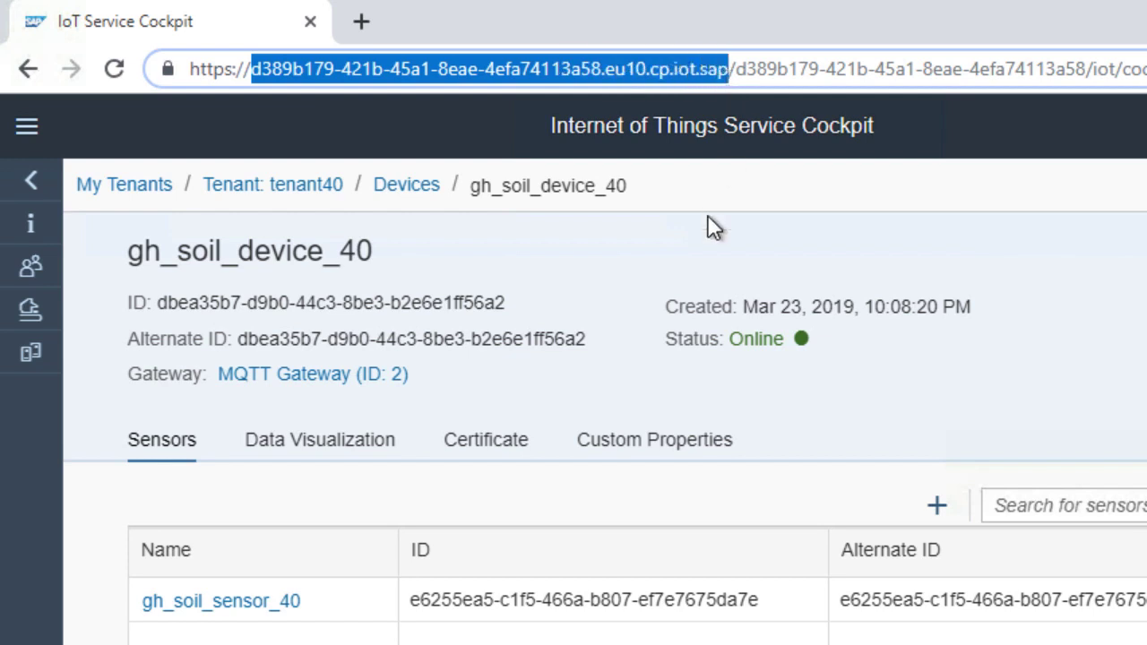
left_click(739, 69)
left_click_drag(738, 69, 1080, 72)
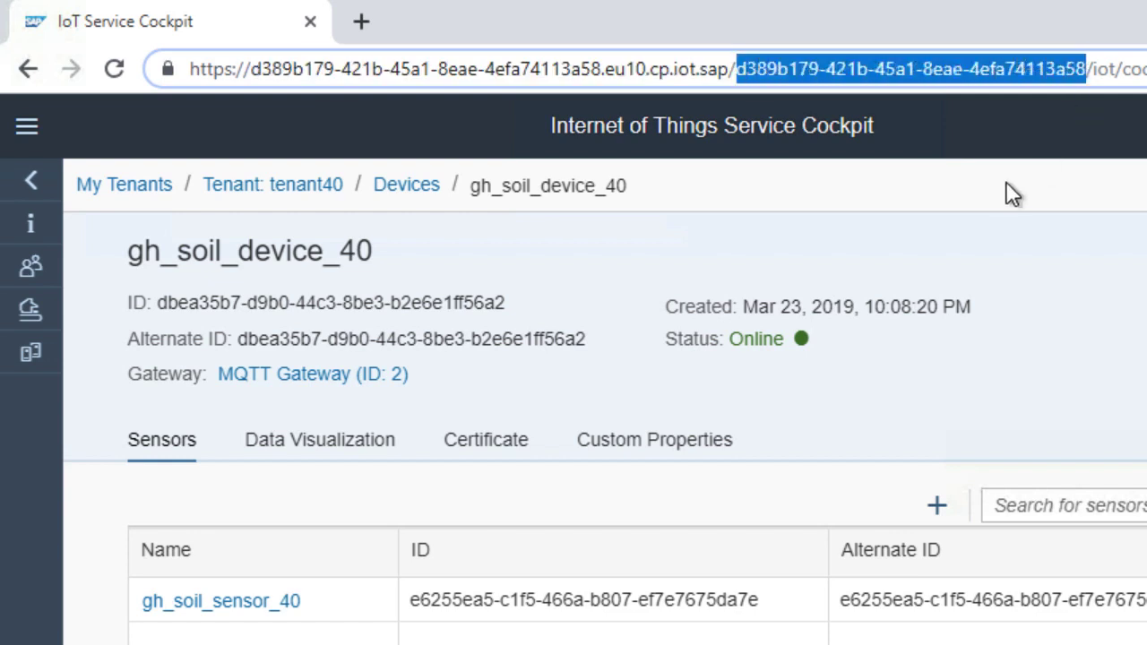
left_click(1146, 125)
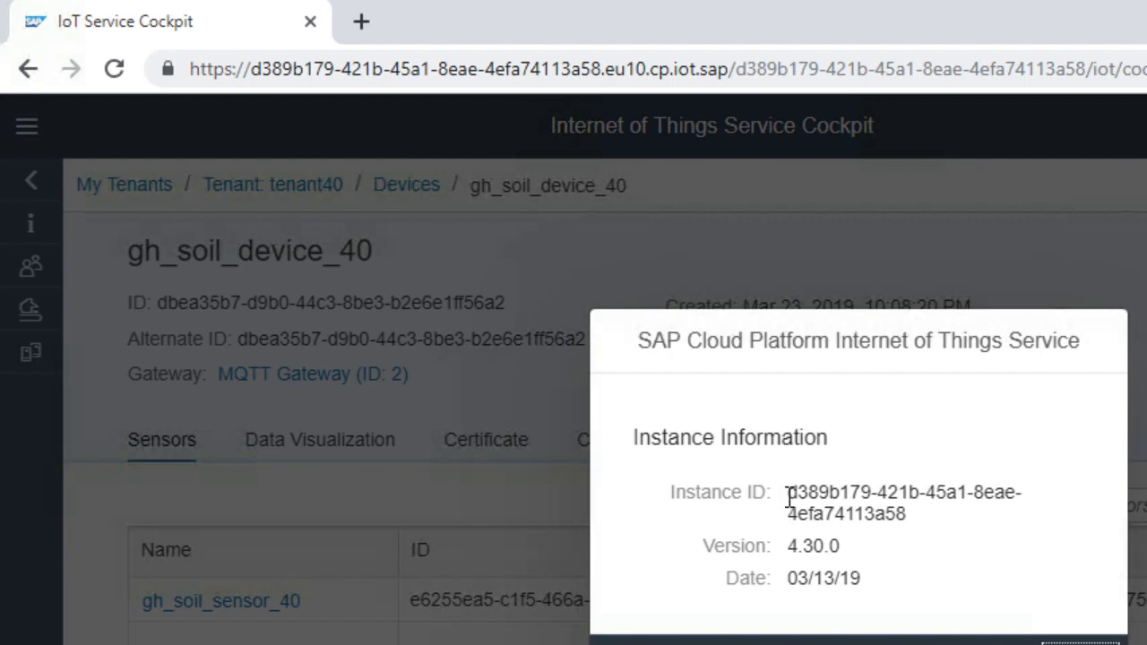
left_click(1080, 641)
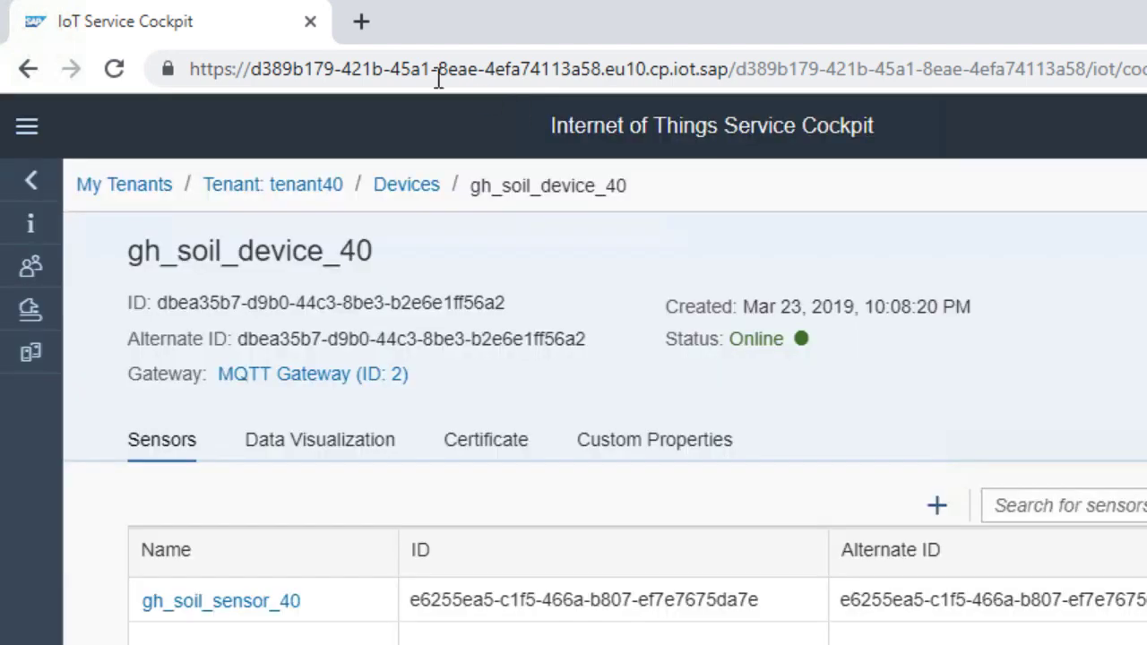
left_click_drag(252, 69, 731, 69)
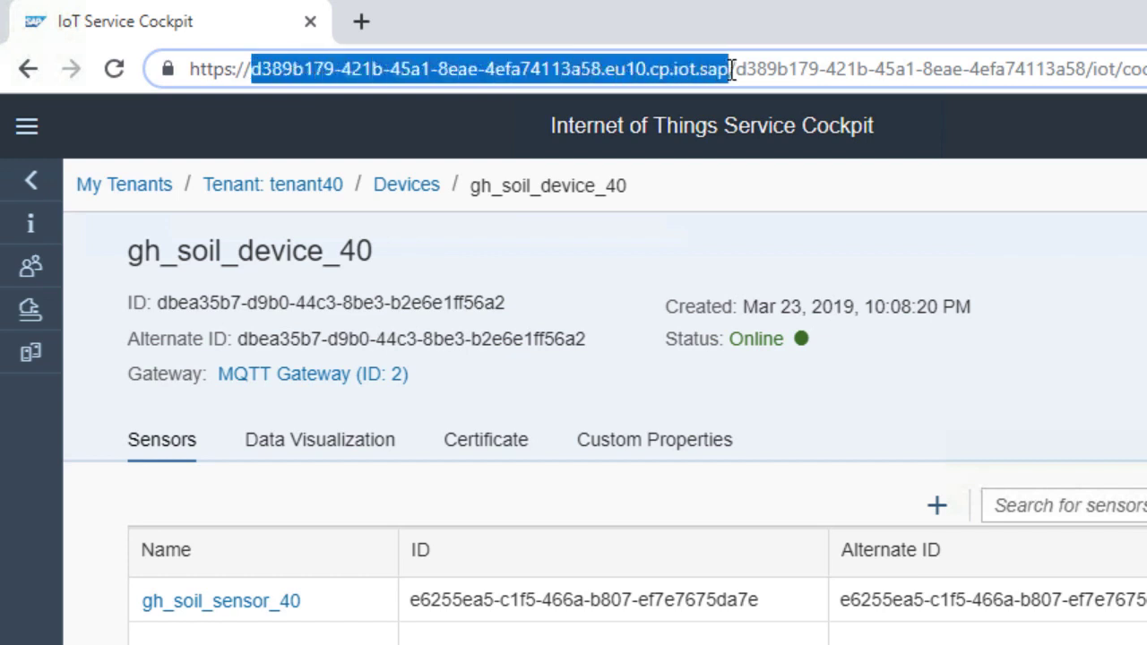
right_click(686, 68)
left_click(769, 171)
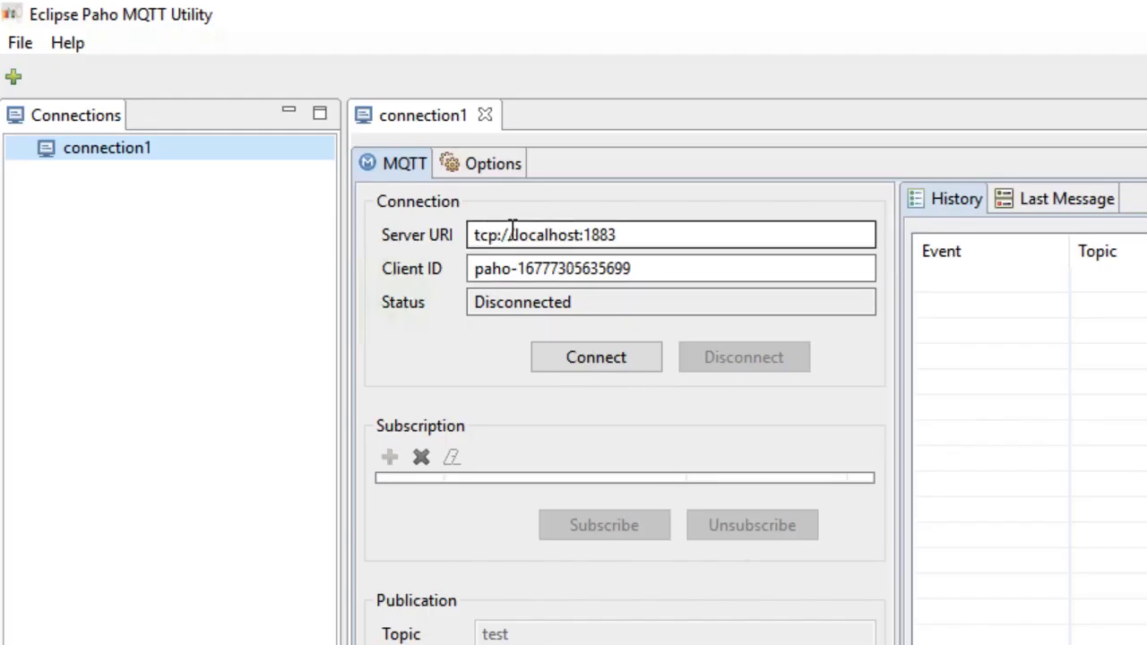
- Replace localhost in the Server URI with the pasted IoT host and set port 8883
left_click_drag(508, 233, 580, 234)
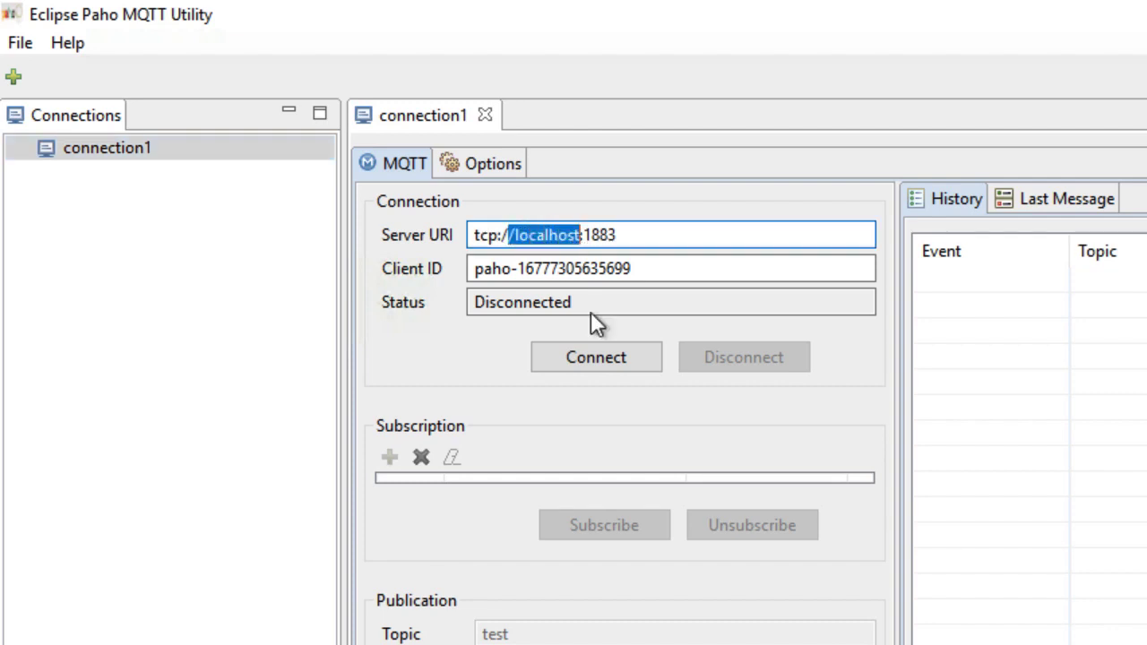
key("Delete")
key("ctrl+v")
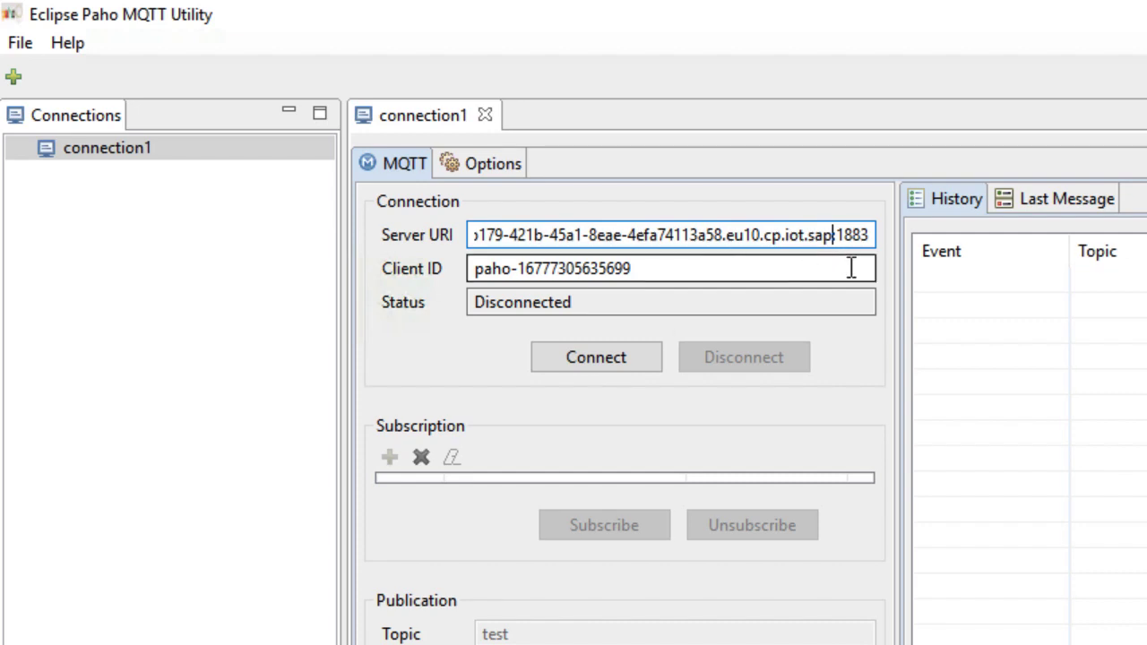
left_click(838, 232)
left_click(875, 233, "shift")
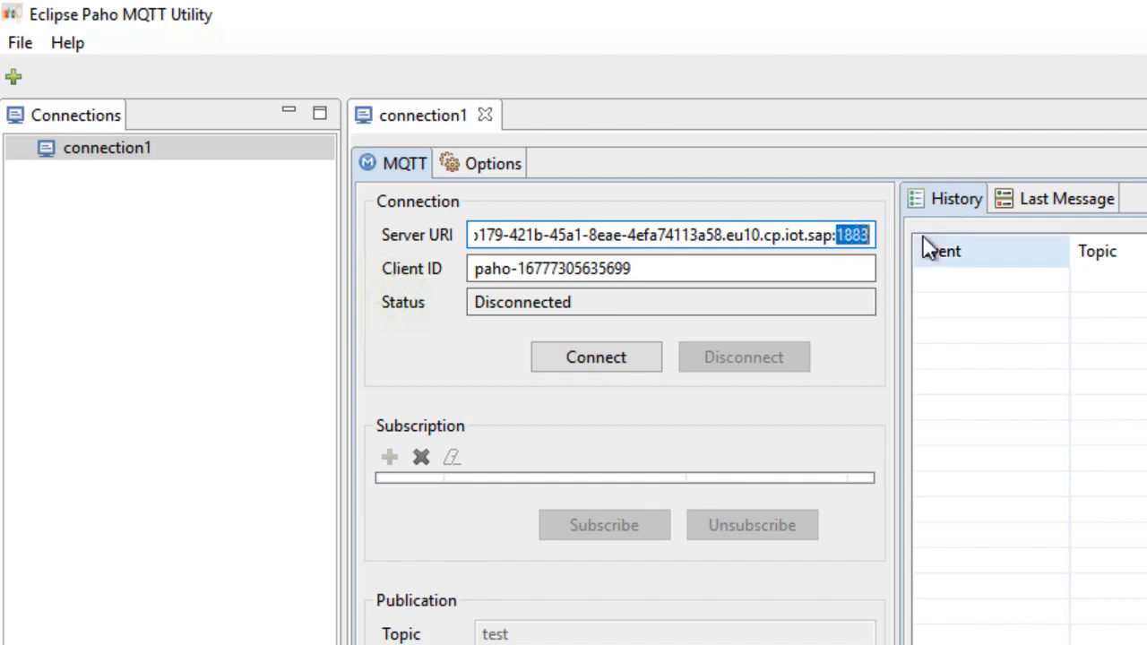
type("888")
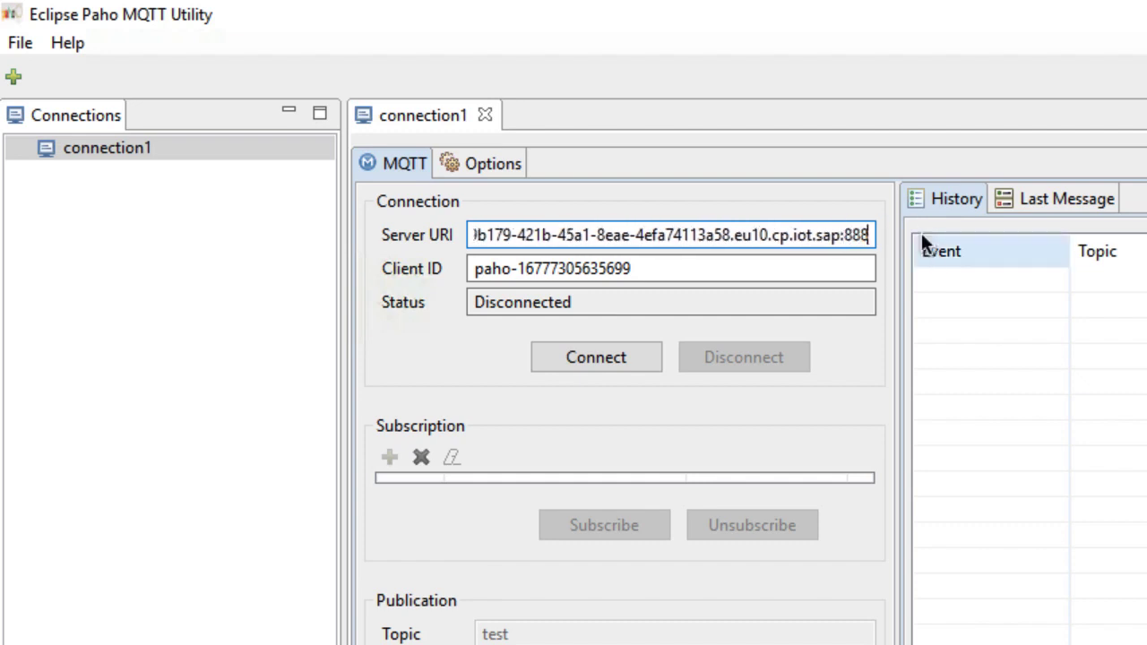
type("3")
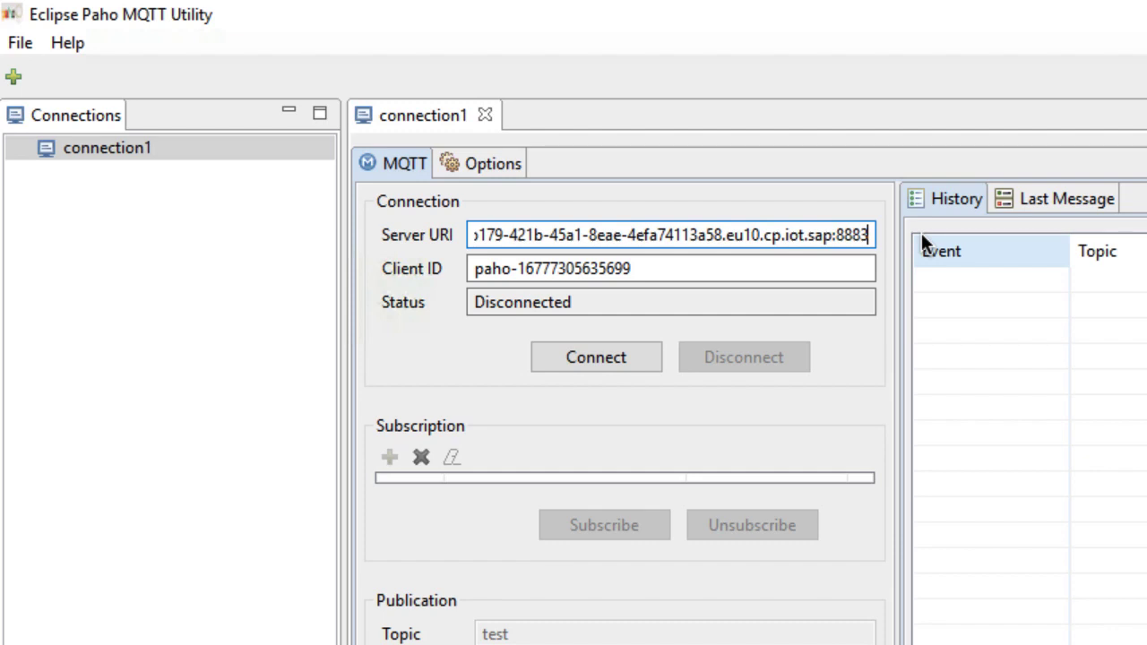
- Change the Server URI prefix from tcp to ssl and select the existing Client ID
key("ctrl+Left")
key("ctrl+Left")
key("ctrl+Left")
key("ctrl+Left")
key("ctrl+Left")
key("ctrl+Left")
key("ctrl+Left")
key("ctrl+Left")
key("ctrl+Left")
key("ctrl+Left")
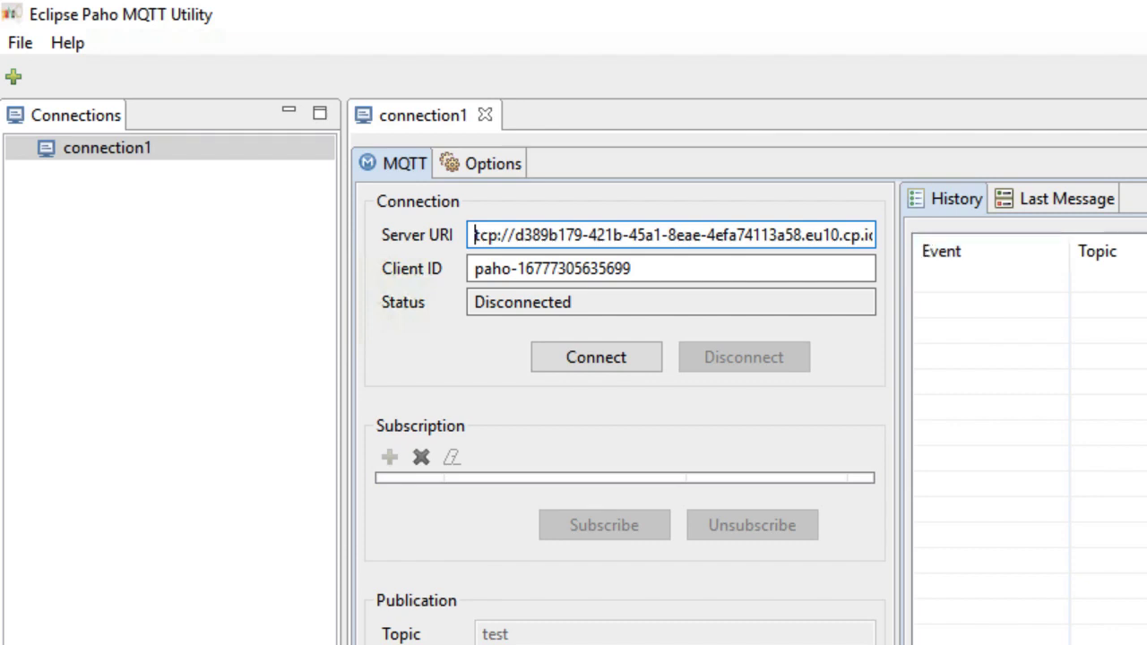
left_click_drag(474, 235, 498, 235)
type("ssl")
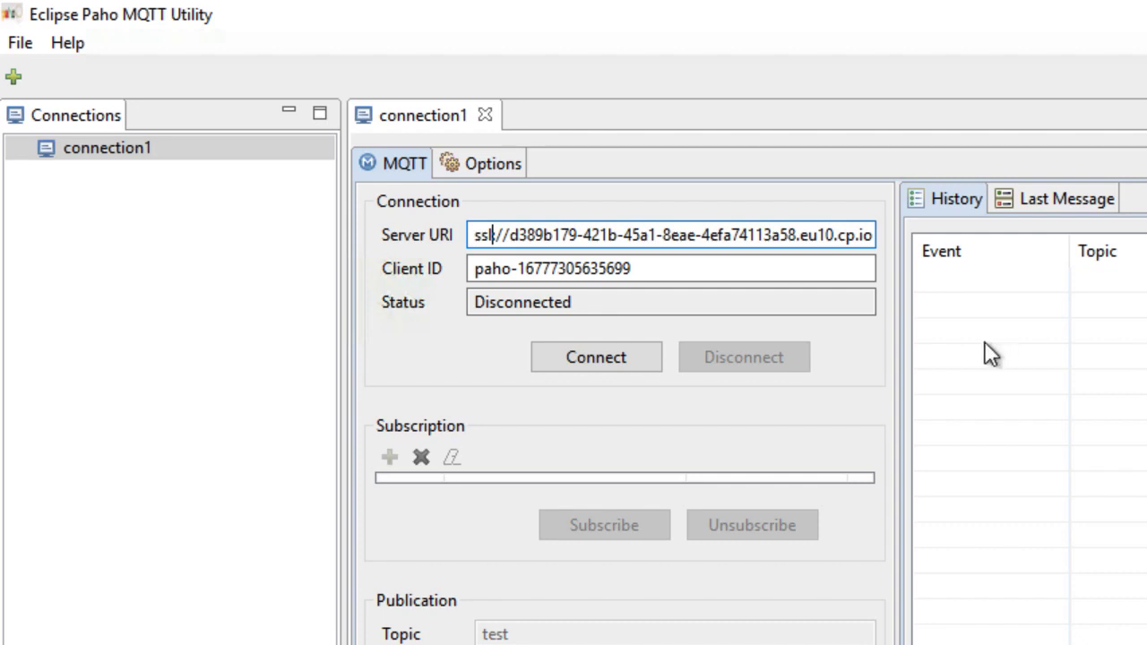
left_click_drag(686, 266, 385, 314)
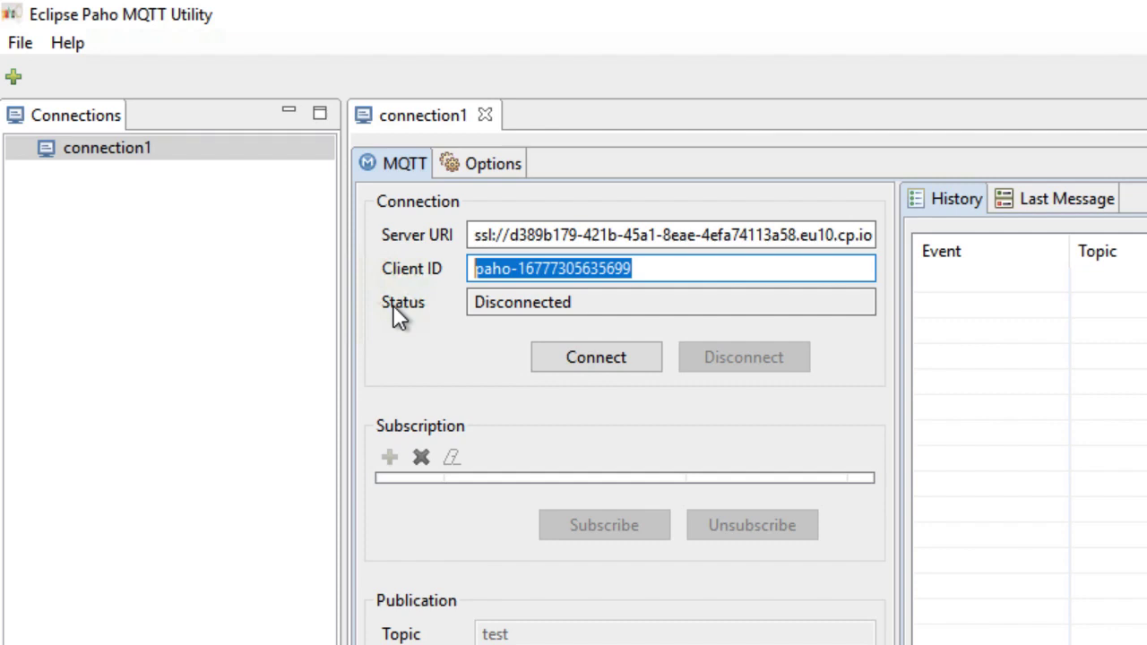
- Paste gh_soil_device_40's device ID, copied from the cockpit, as connection1's Client ID and verify it
left_click(582, 644)
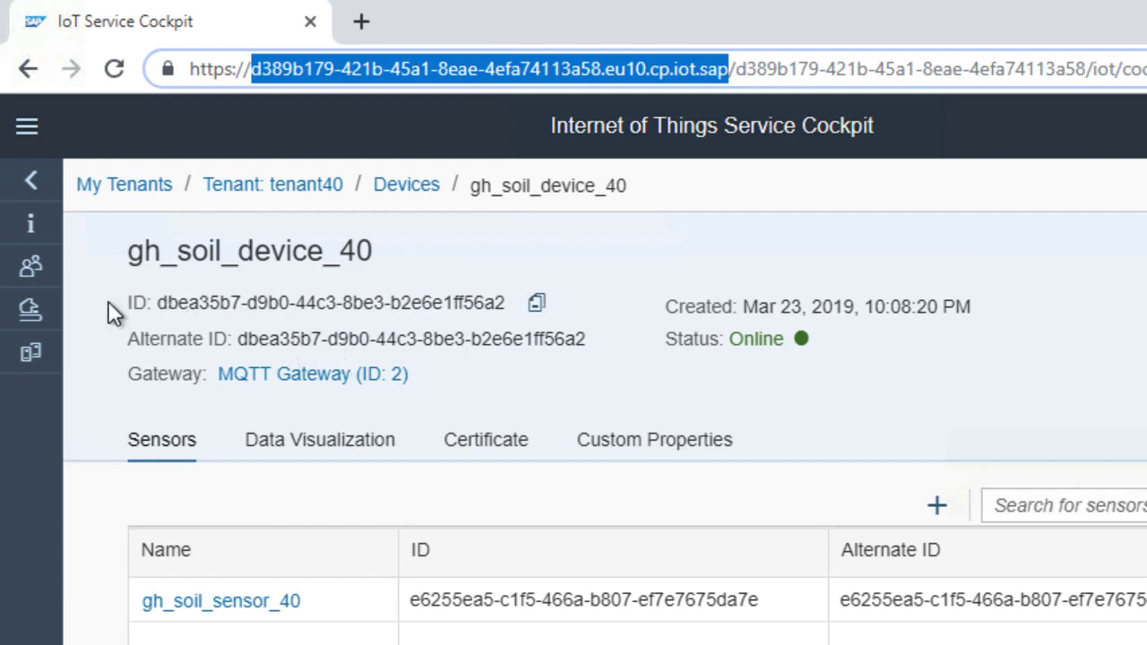
left_click(617, 342)
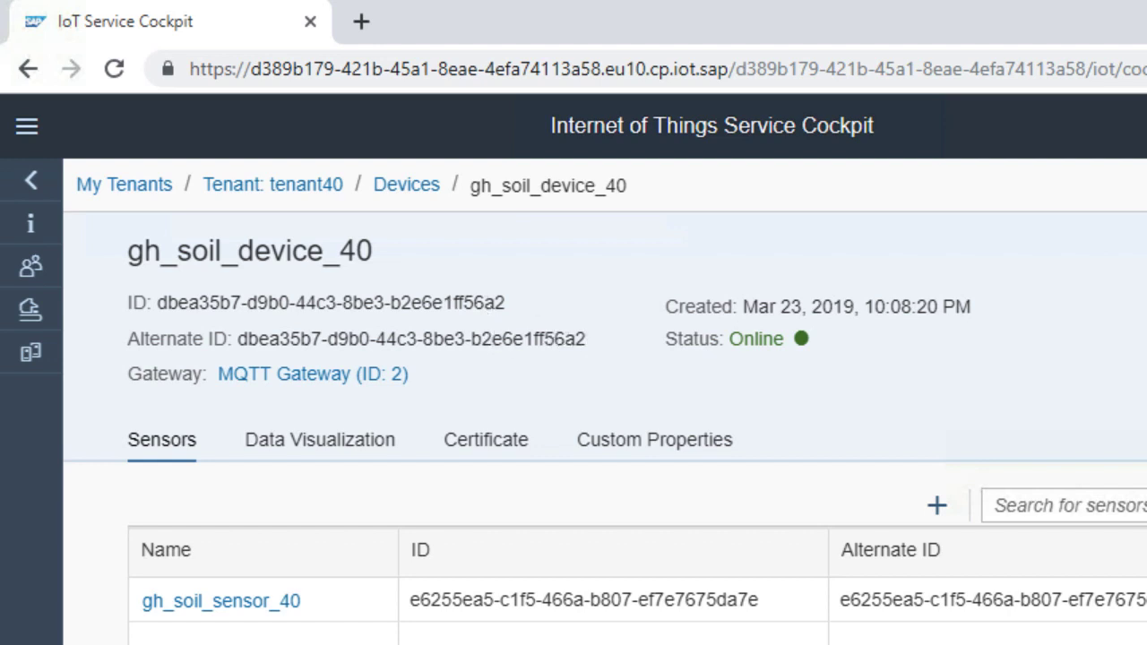
key("alt+Tab")
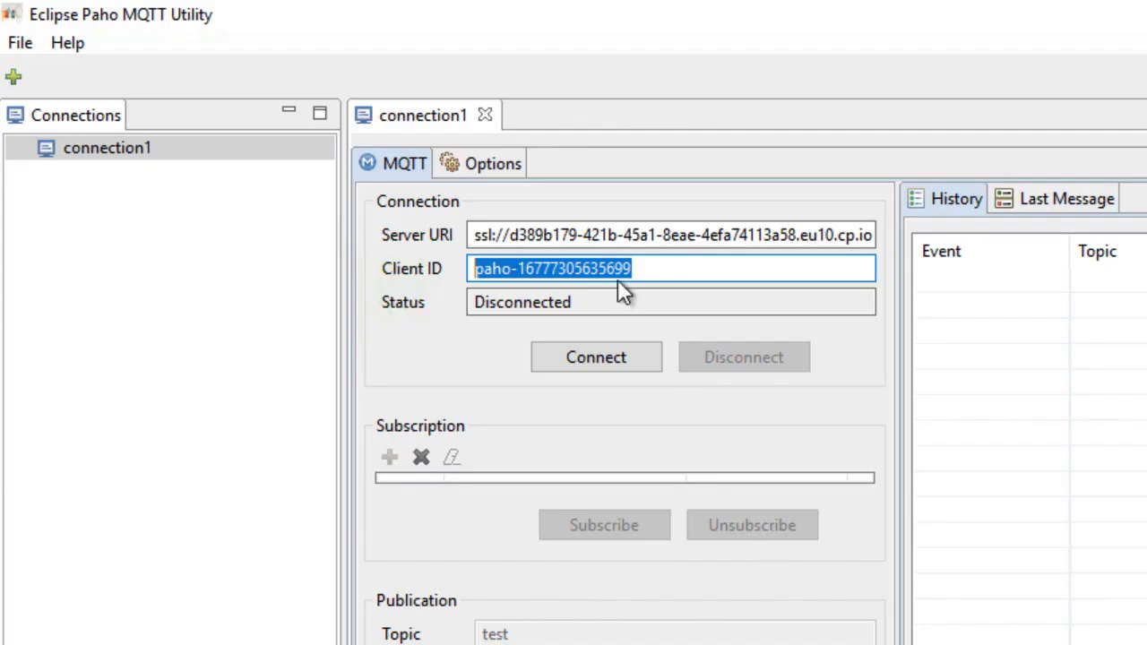
key("ctrl+v")
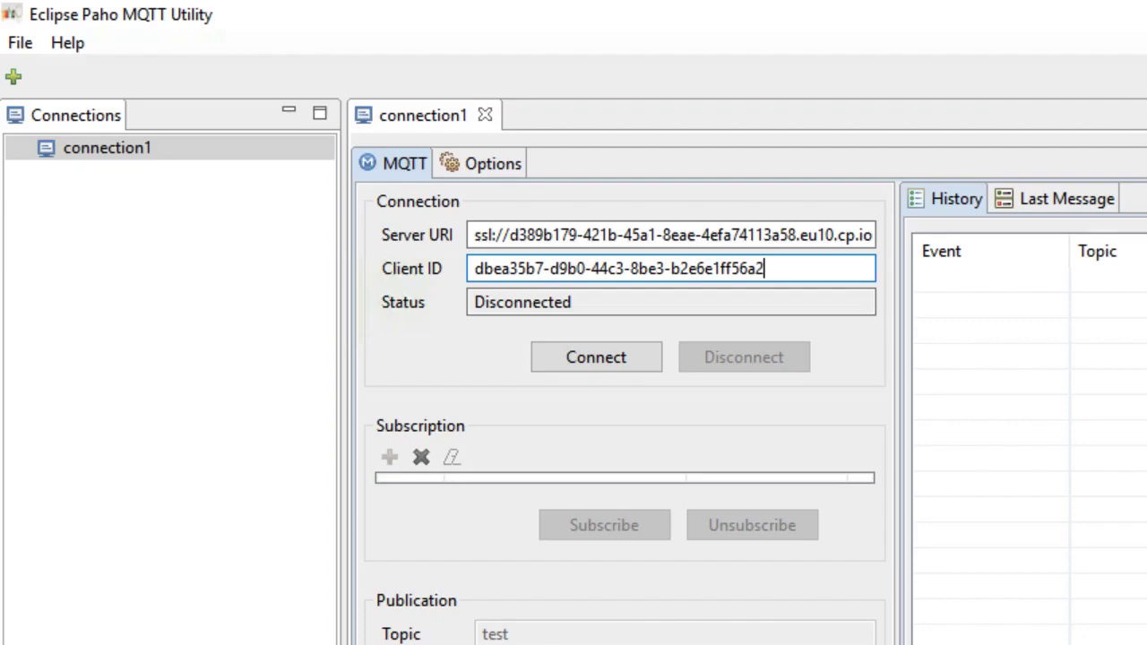
key("alt+Tab")
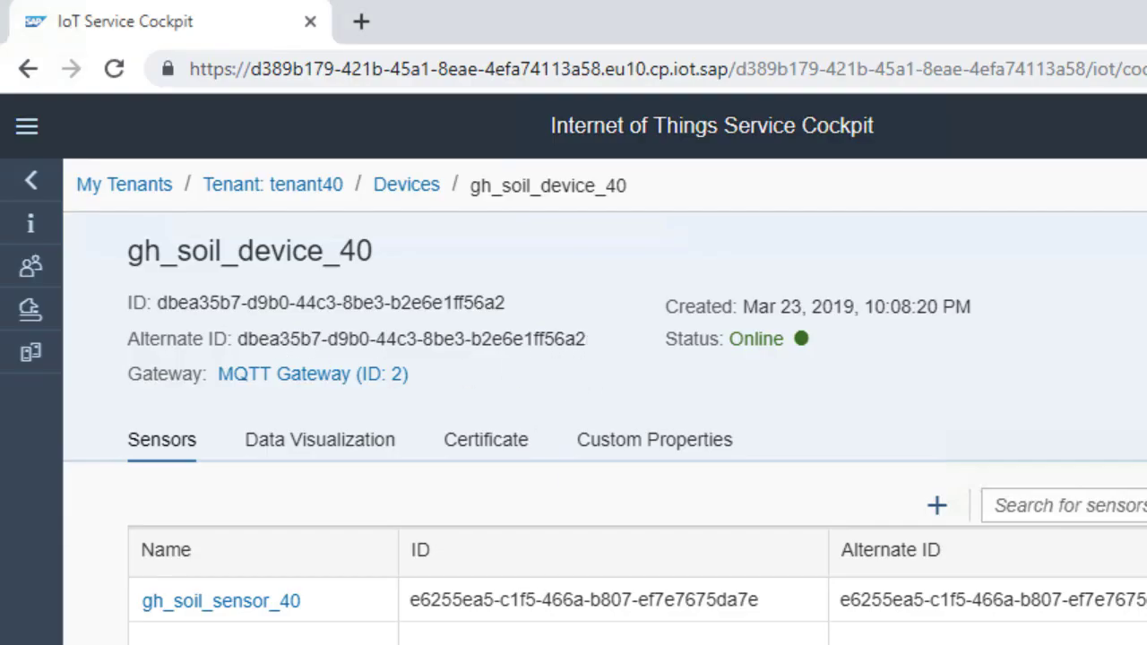
key("alt+Tab")
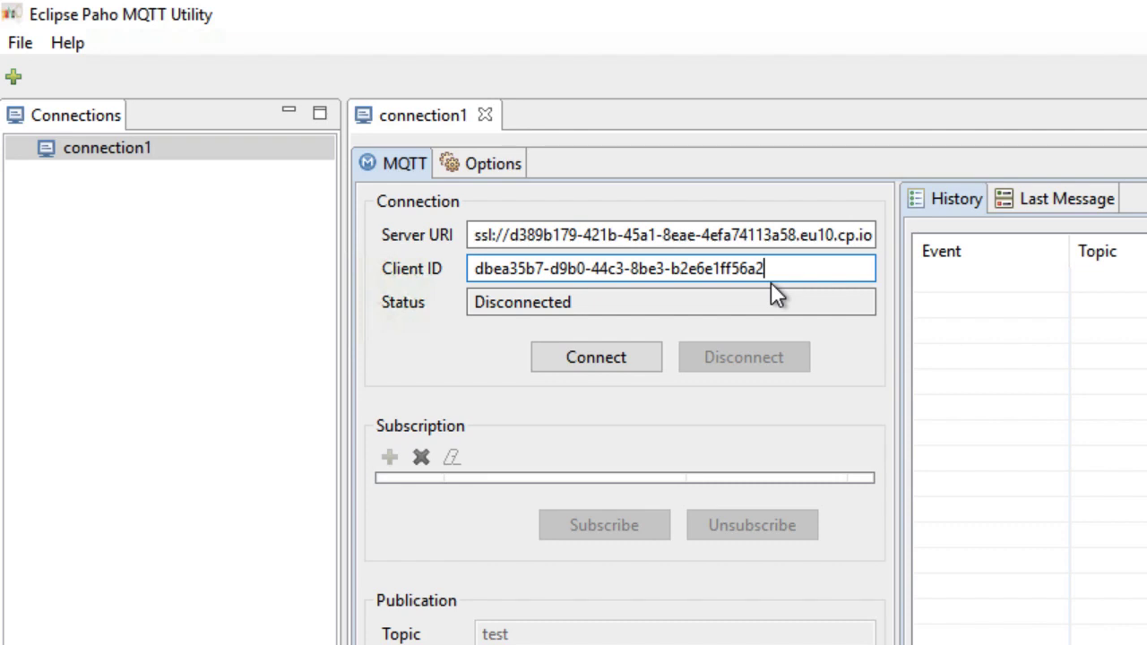
- Enable SSL on connection1's Options page to expose the key store and trust store fields
left_click(498, 163)
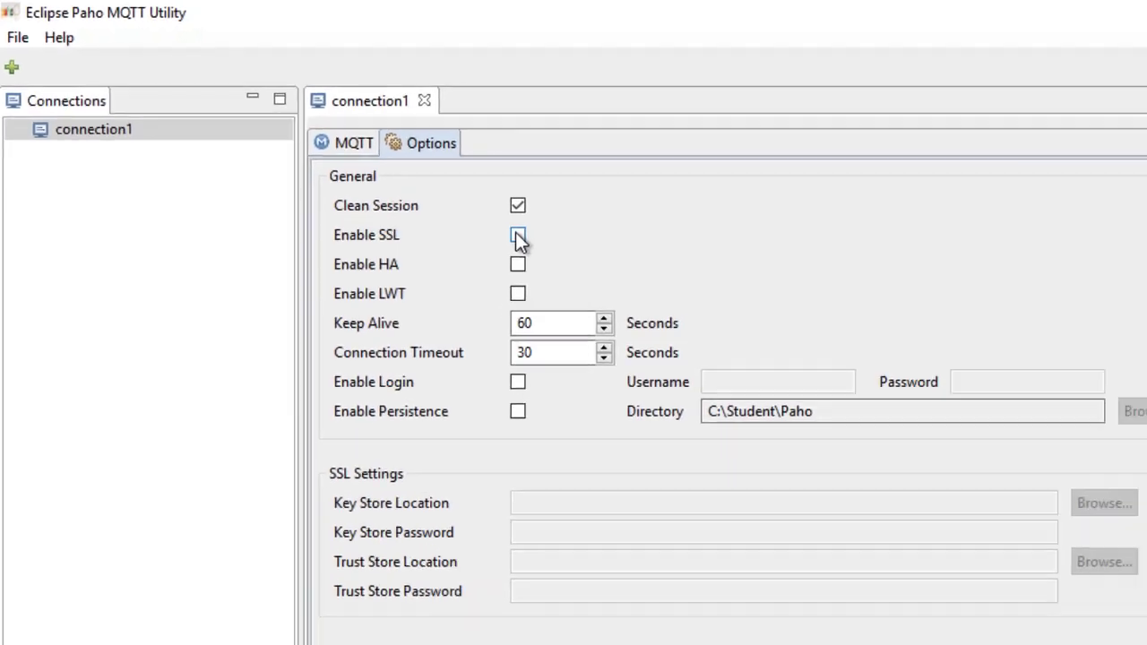
left_click(591, 268)
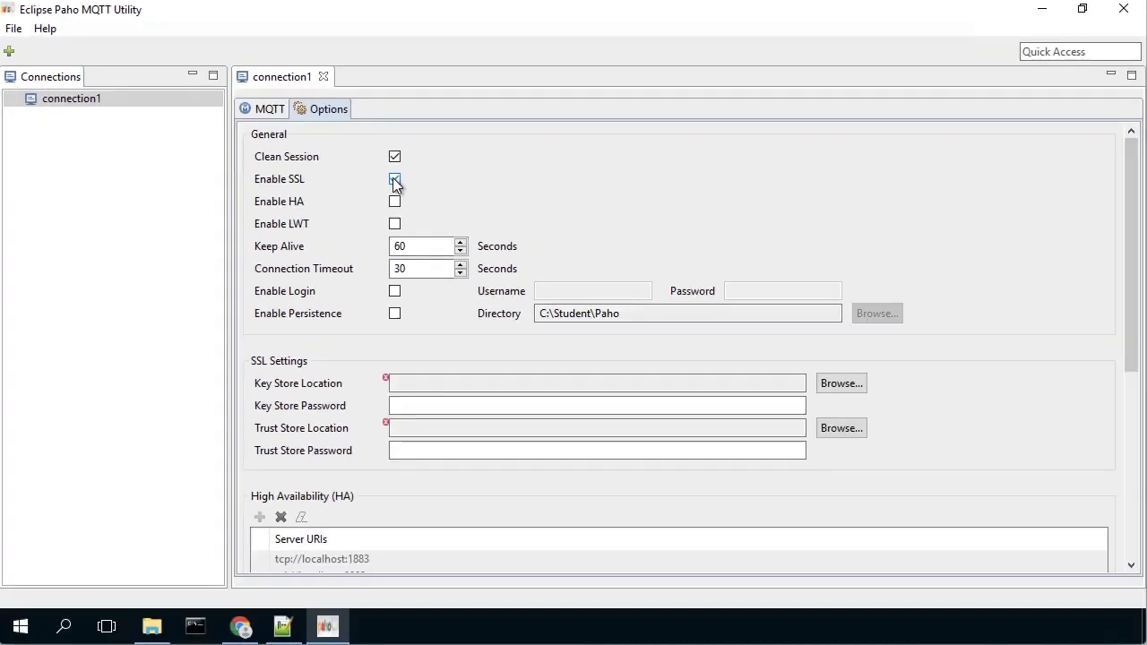
left_click(407, 426)
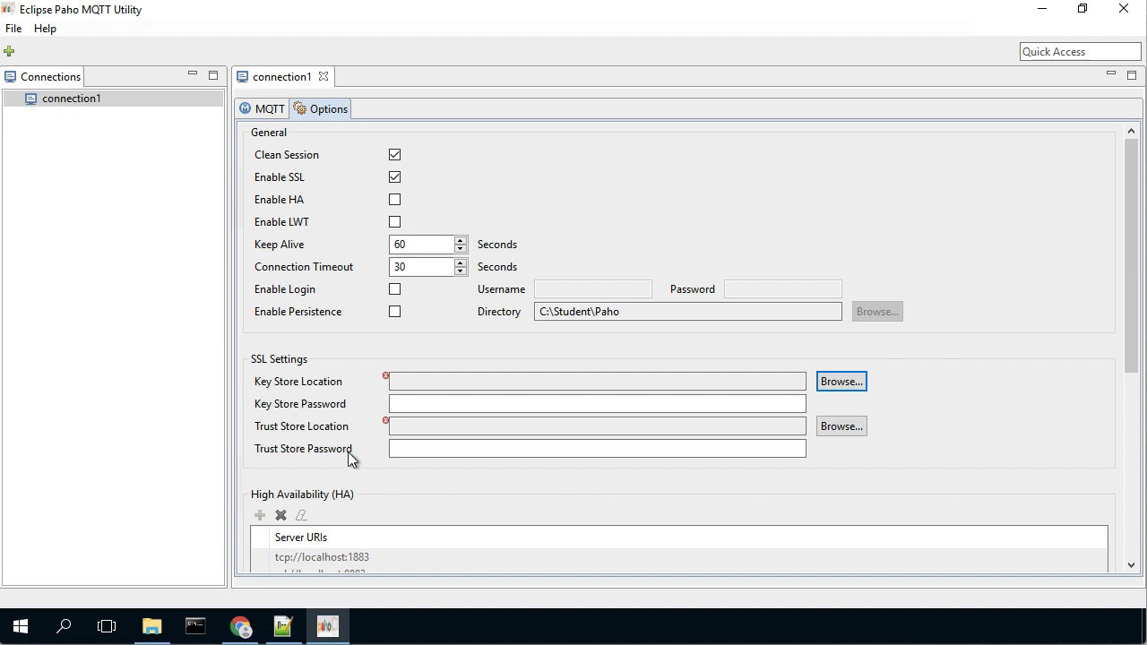
- Choose Downloads\gh_soil_device_40-device_certificate.p12 as the key store, using the *.p12 file filter
left_click(836, 378)
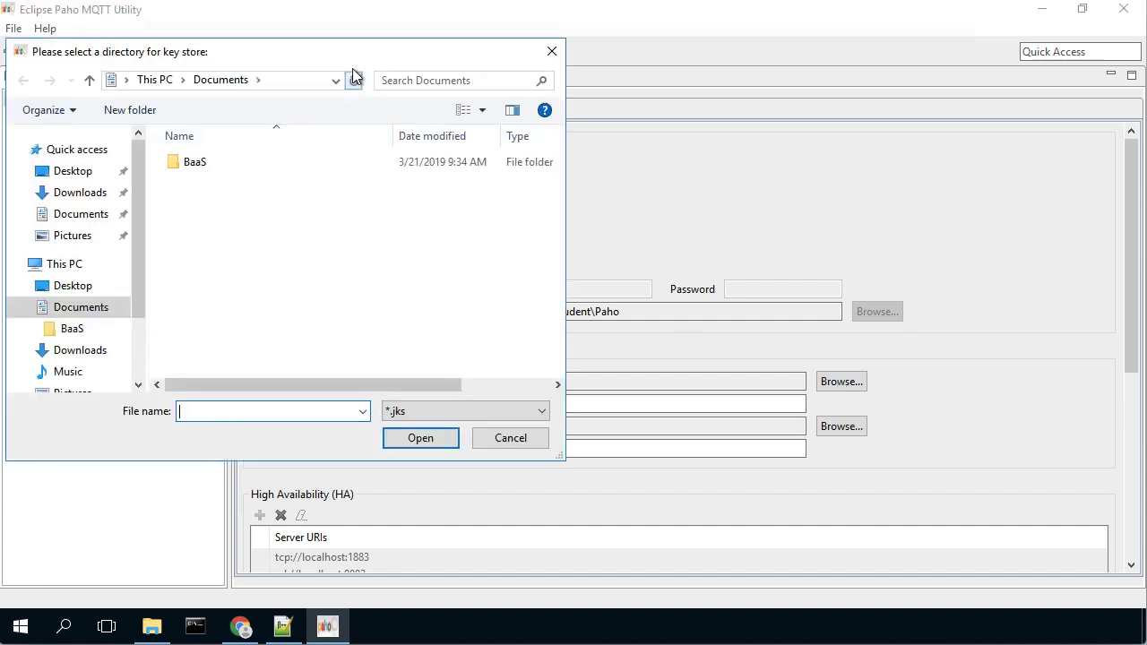
left_click_drag(355, 58, 696, 90)
left_click(425, 229)
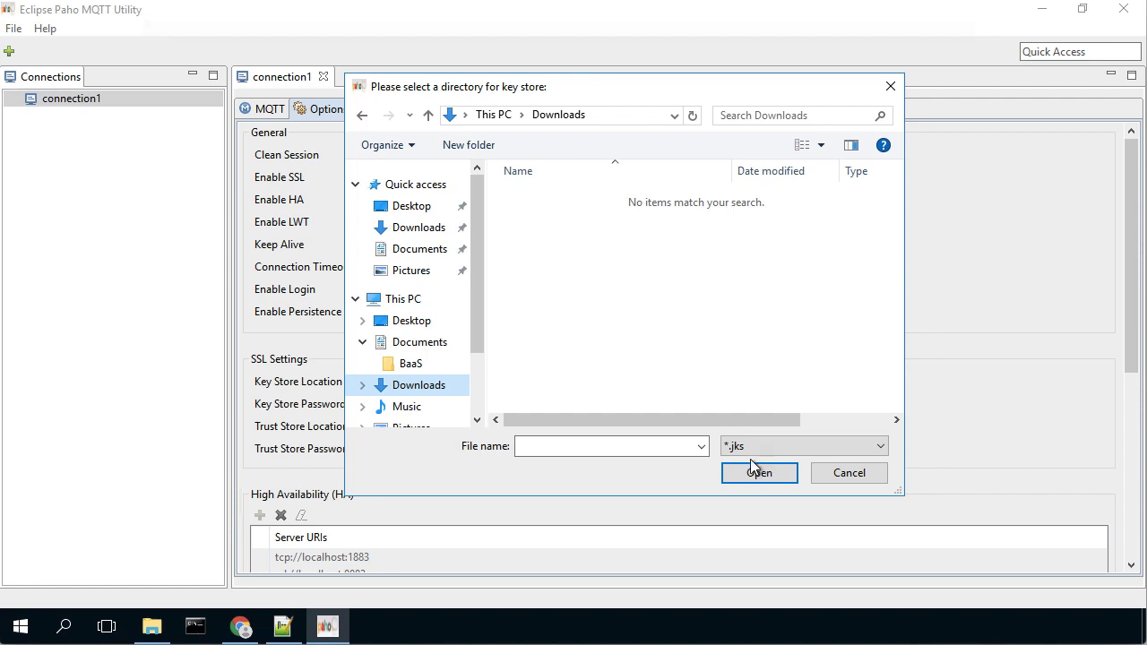
left_click(864, 448)
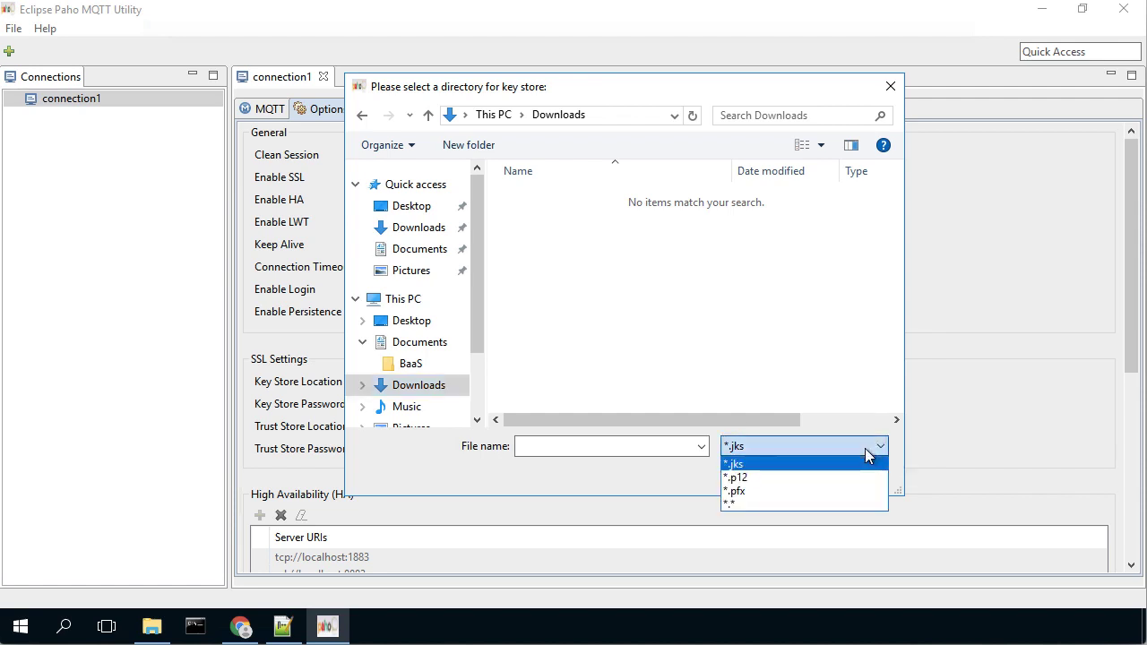
left_click(800, 476)
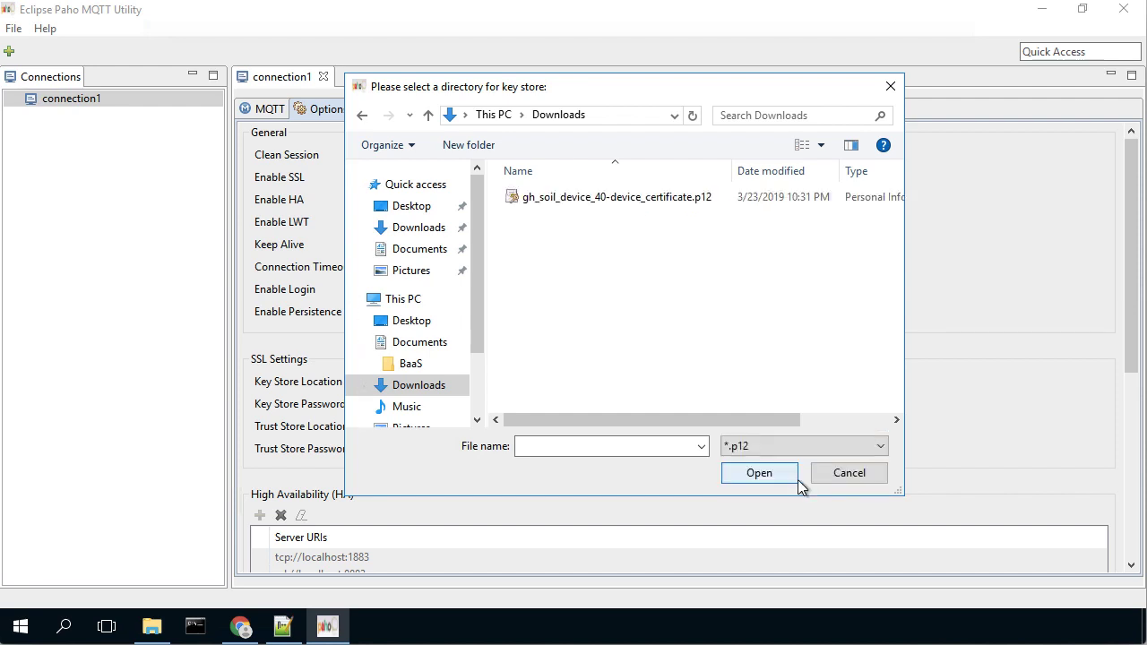
left_click(688, 199)
double_click(688, 199)
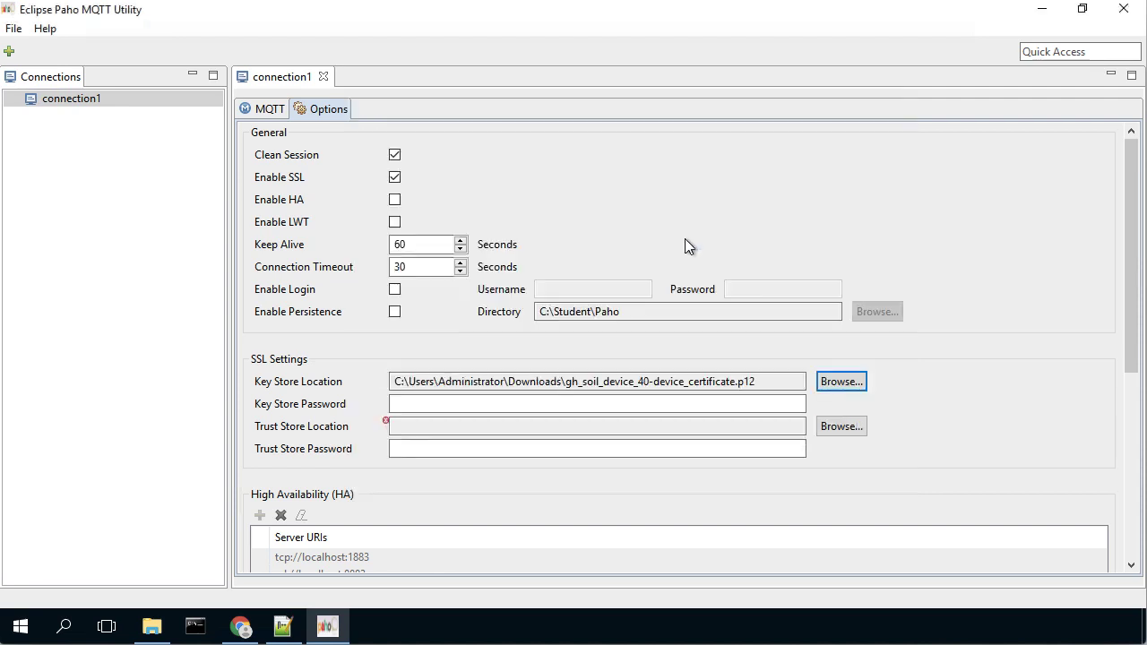
- Paste the device secret key string copied from Notepad++ into the Key Store Password field
left_click(447, 404)
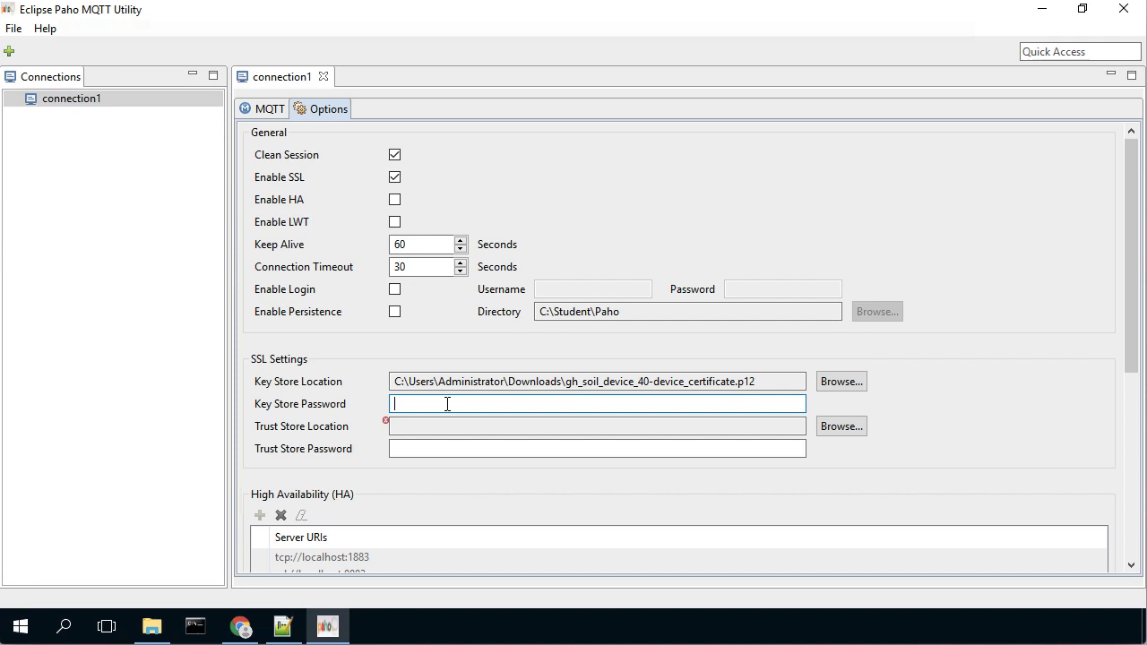
left_click(293, 621)
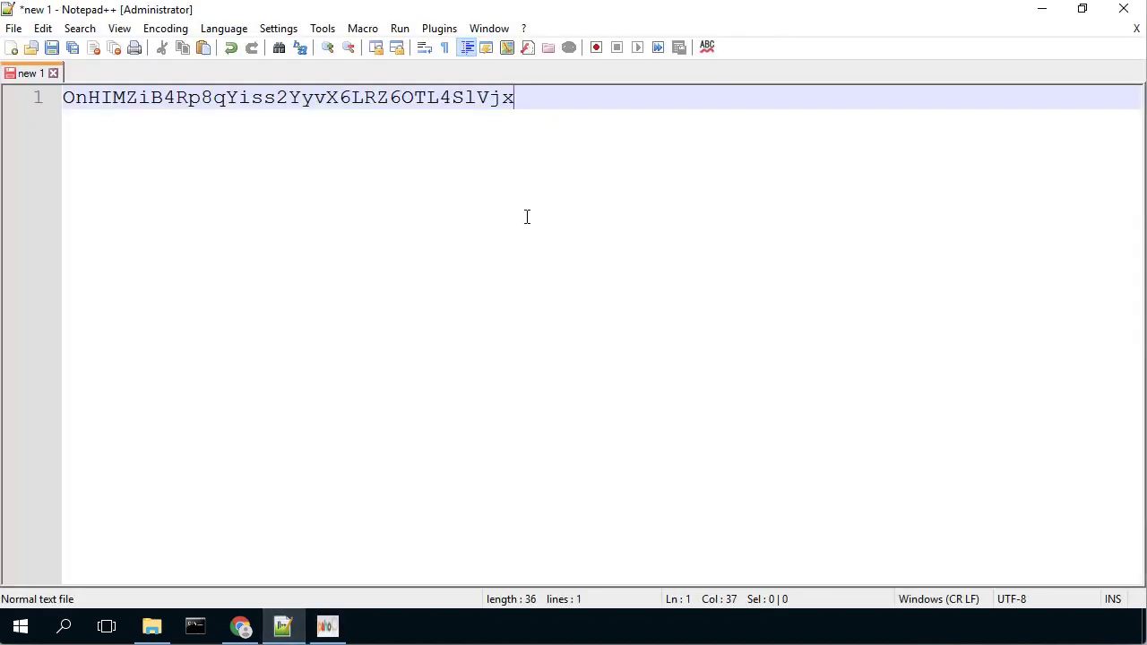
left_click_drag(532, 102, 63, 99)
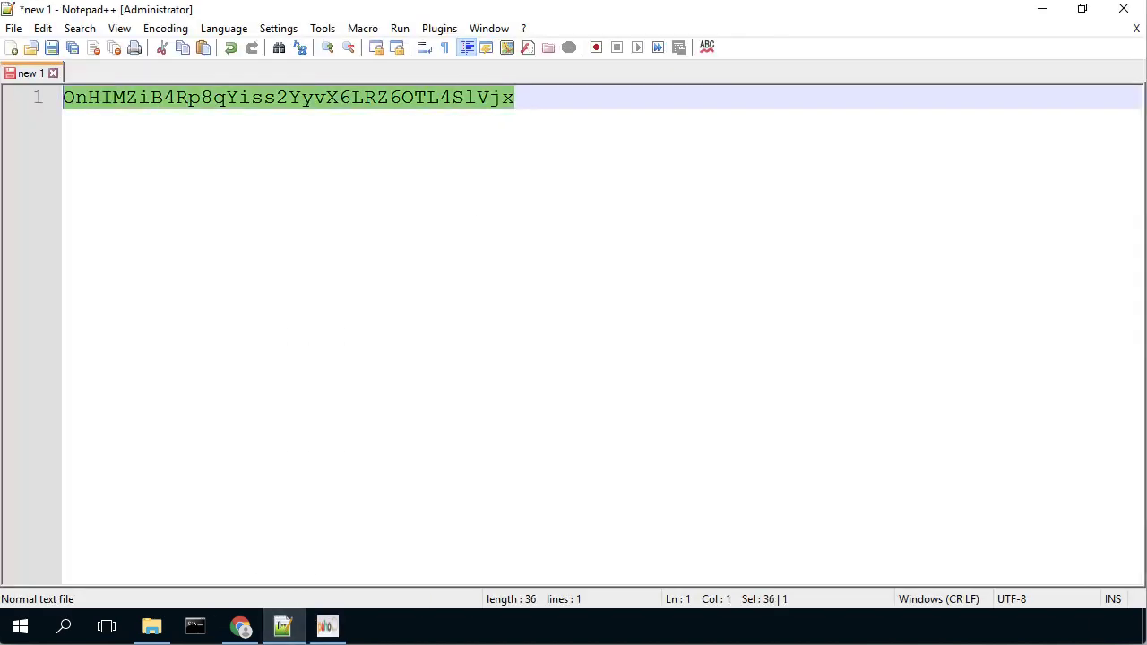
left_click(327, 626)
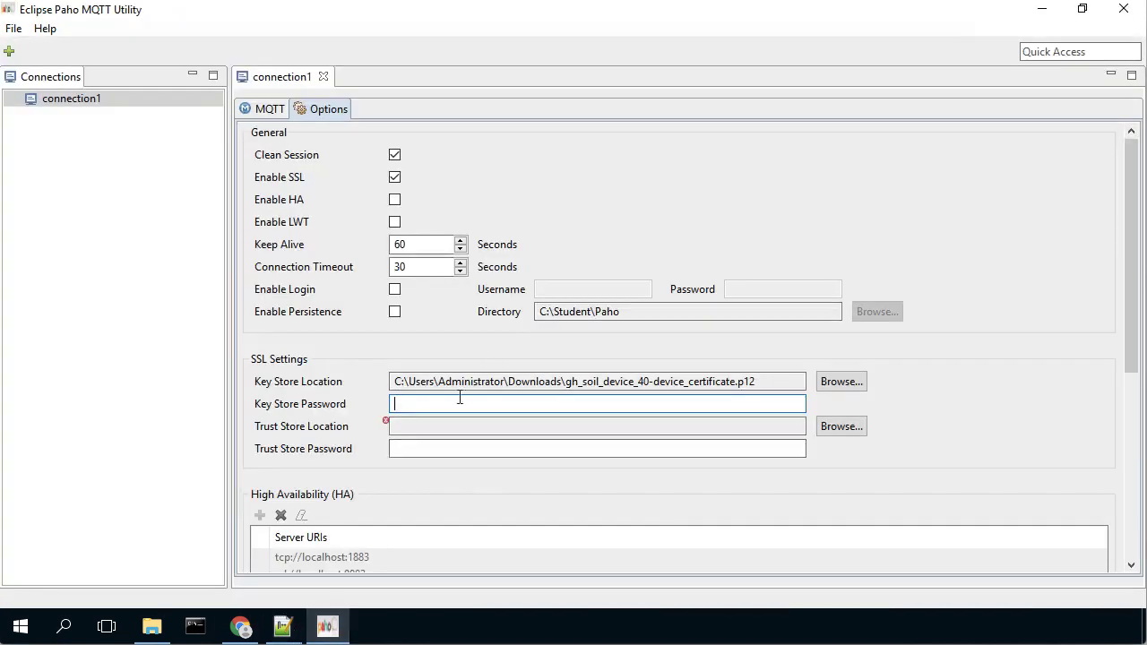
key("ctrl+v")
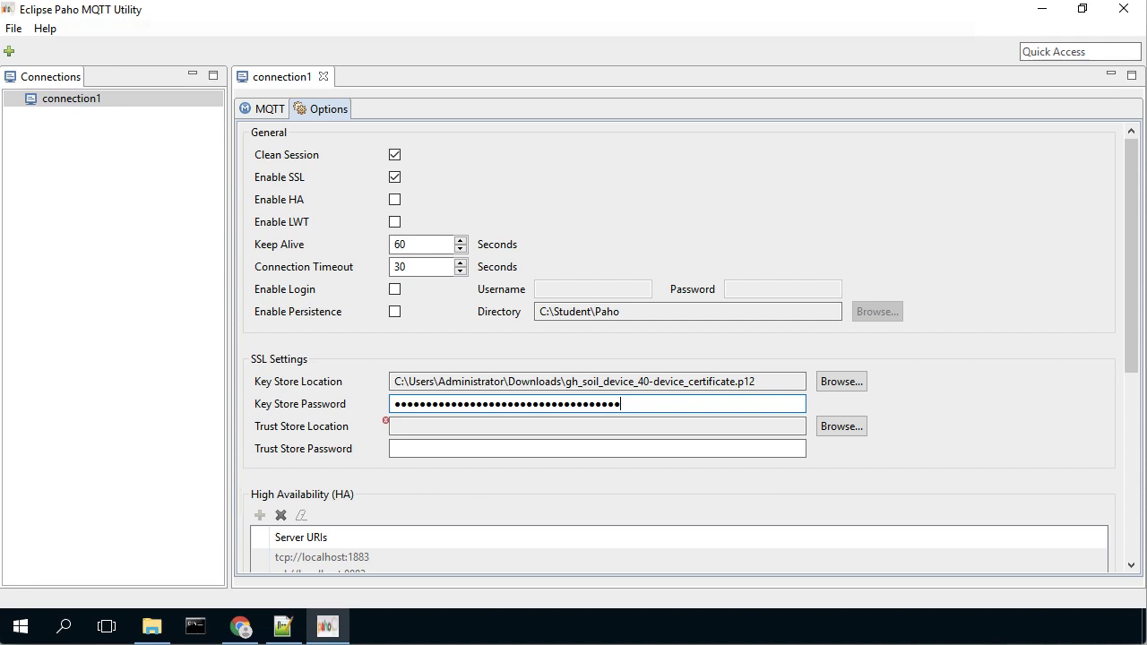
- Choose C:\Program Files\Java\jre1.8.0_201\lib\security\cacerts as the trust store, showing all file types
left_click(843, 427)
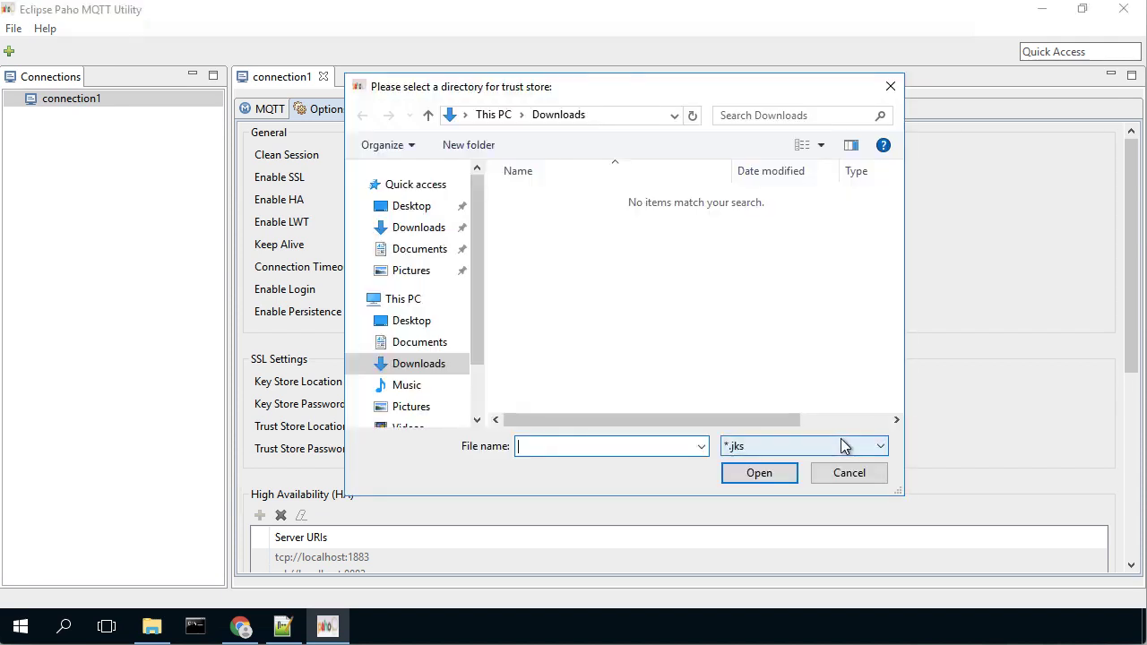
scroll(478, 399, "down", 2)
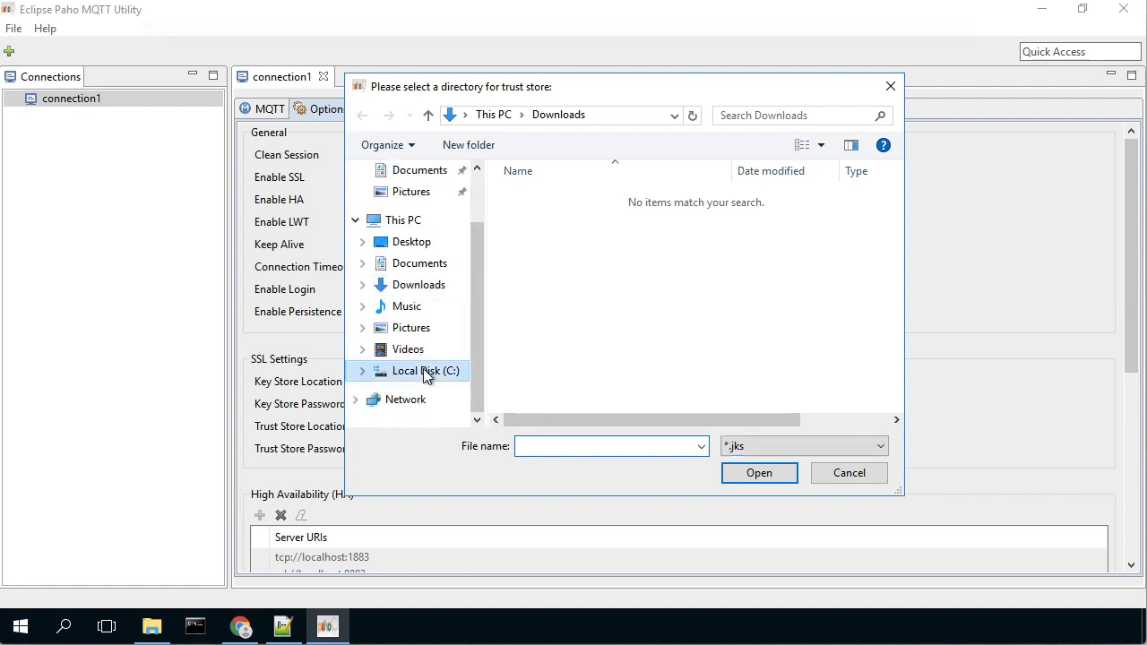
left_click(423, 370)
double_click(550, 216)
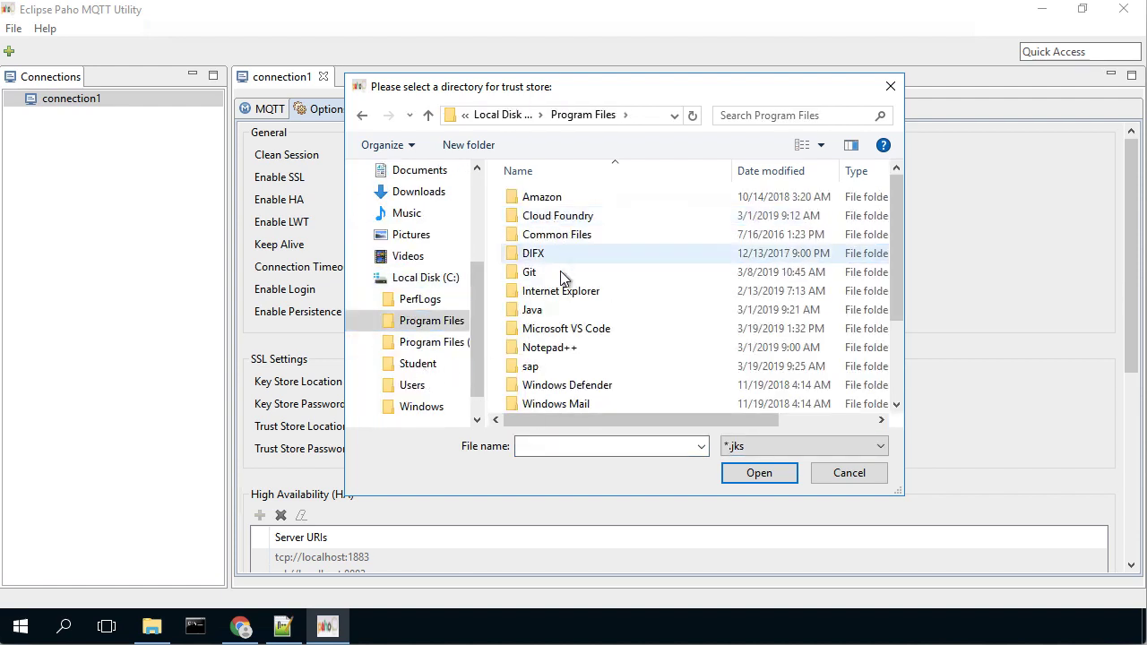
double_click(531, 310)
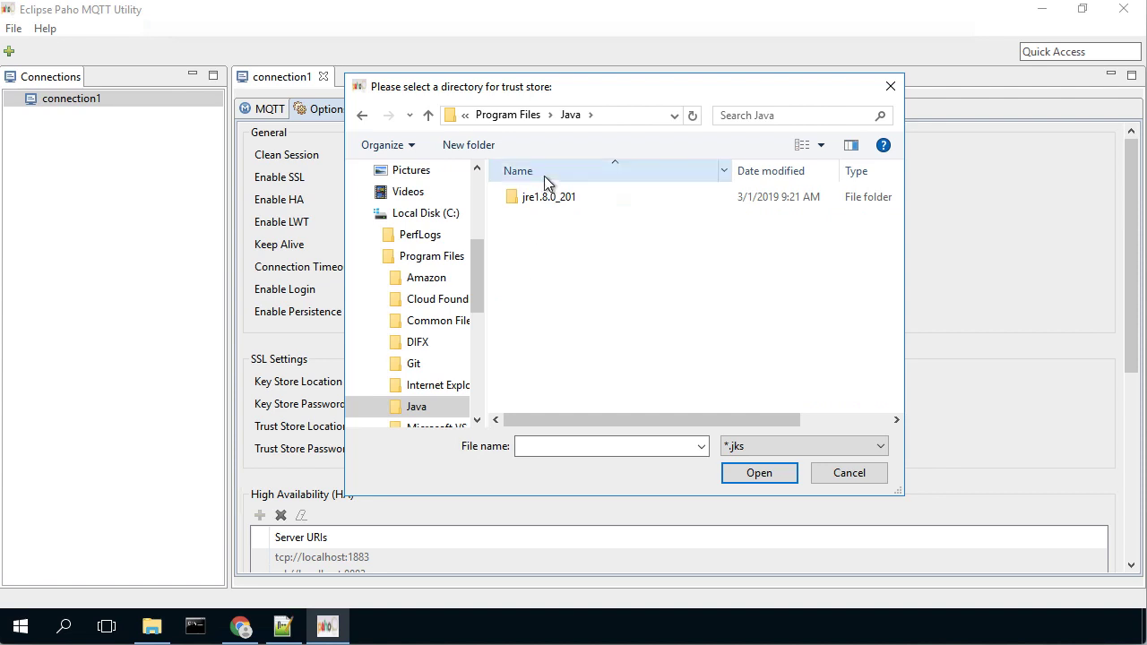
double_click(538, 195)
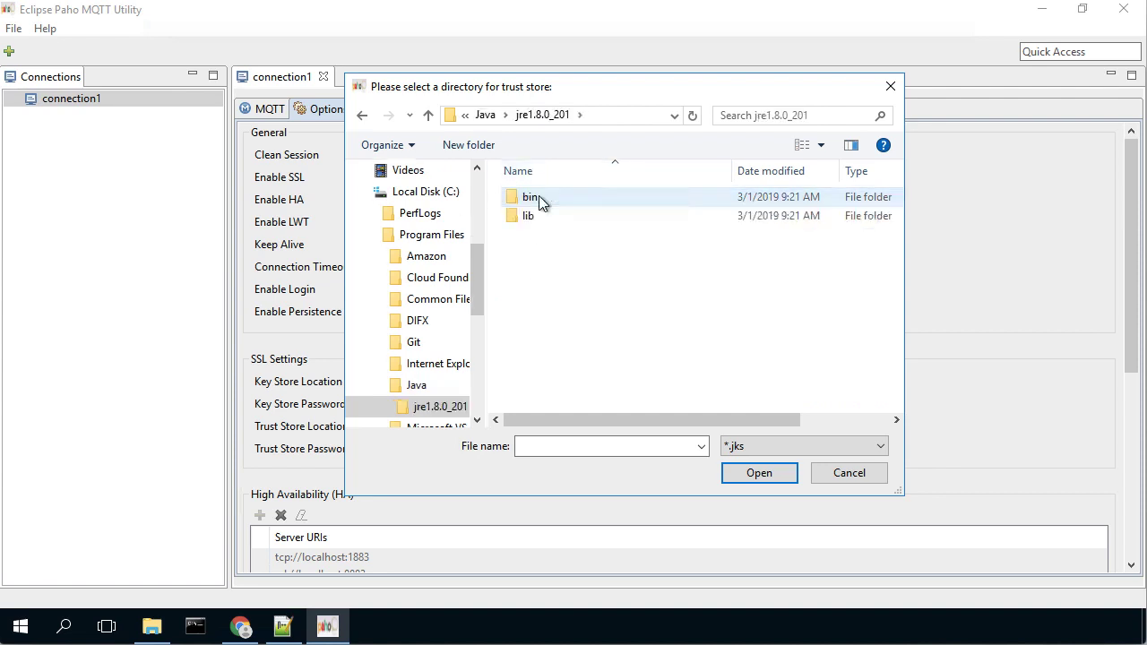
left_click(529, 216)
double_click(527, 215)
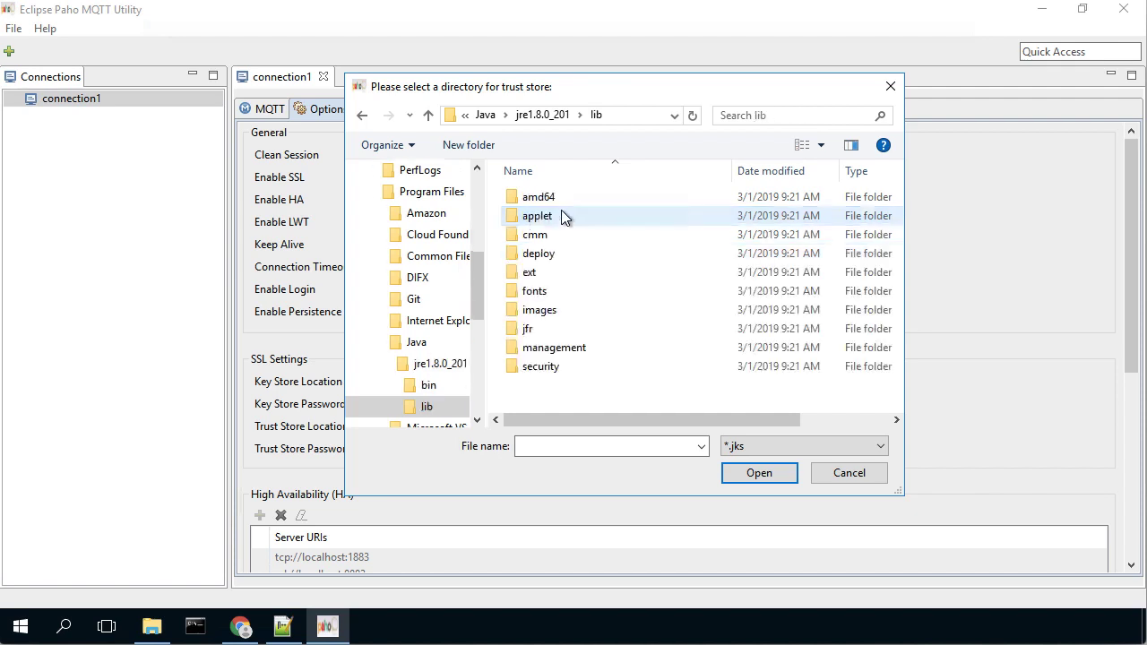
double_click(543, 366)
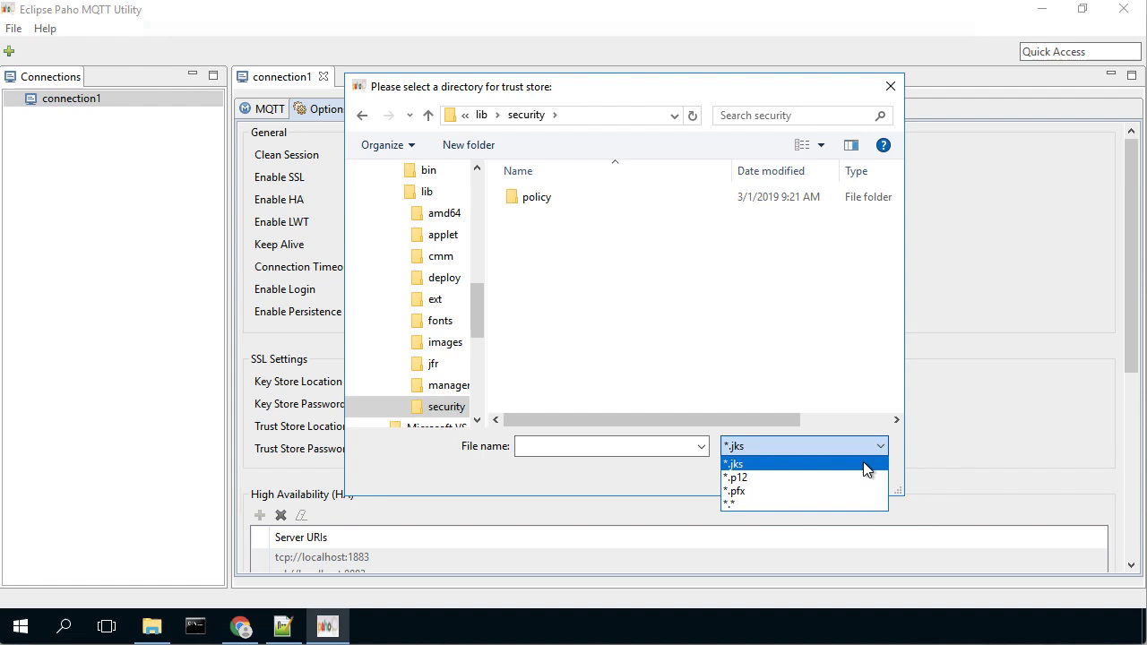
left_click(842, 503)
left_click(529, 255)
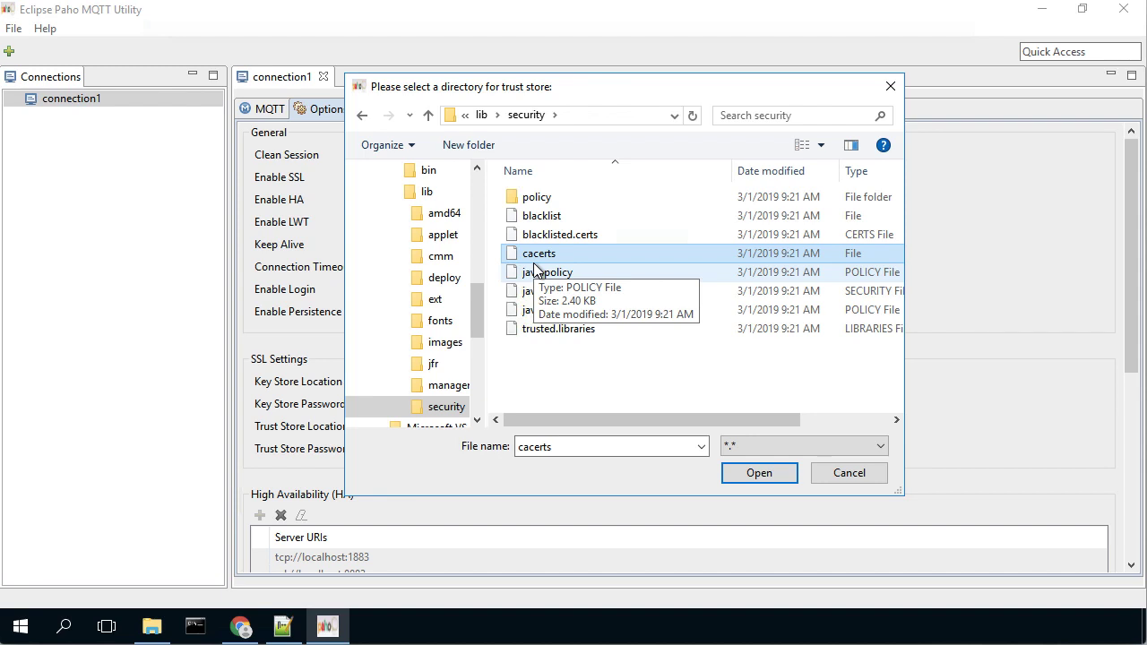
left_click(778, 471)
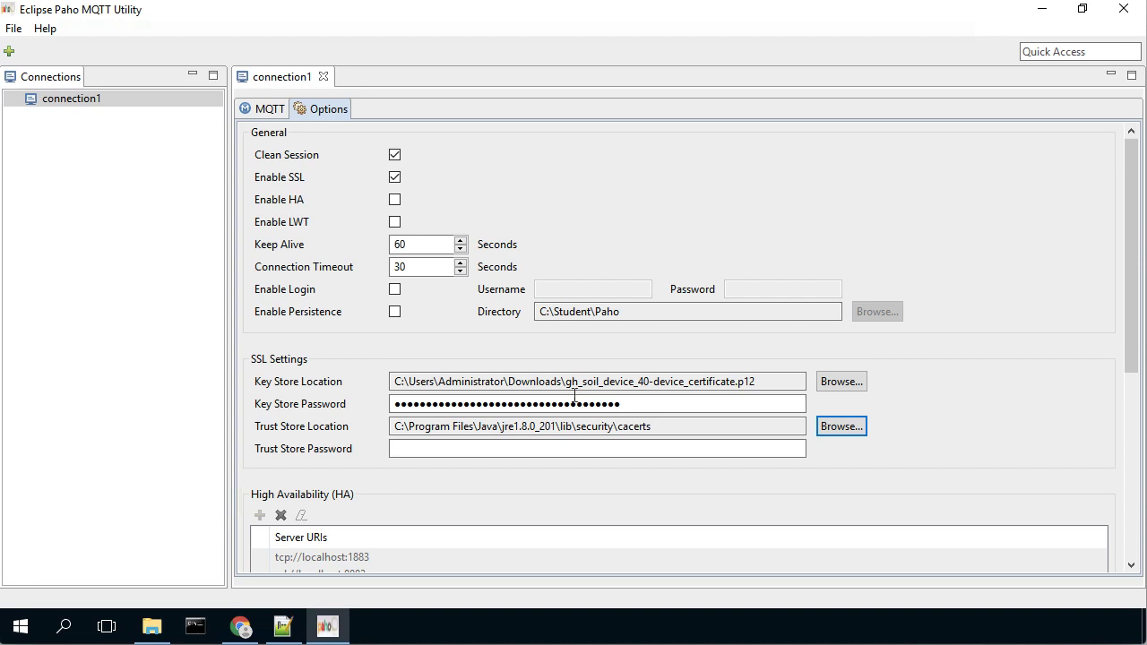
- Enter the default Java cacerts password as the trust store password
left_click(501, 452)
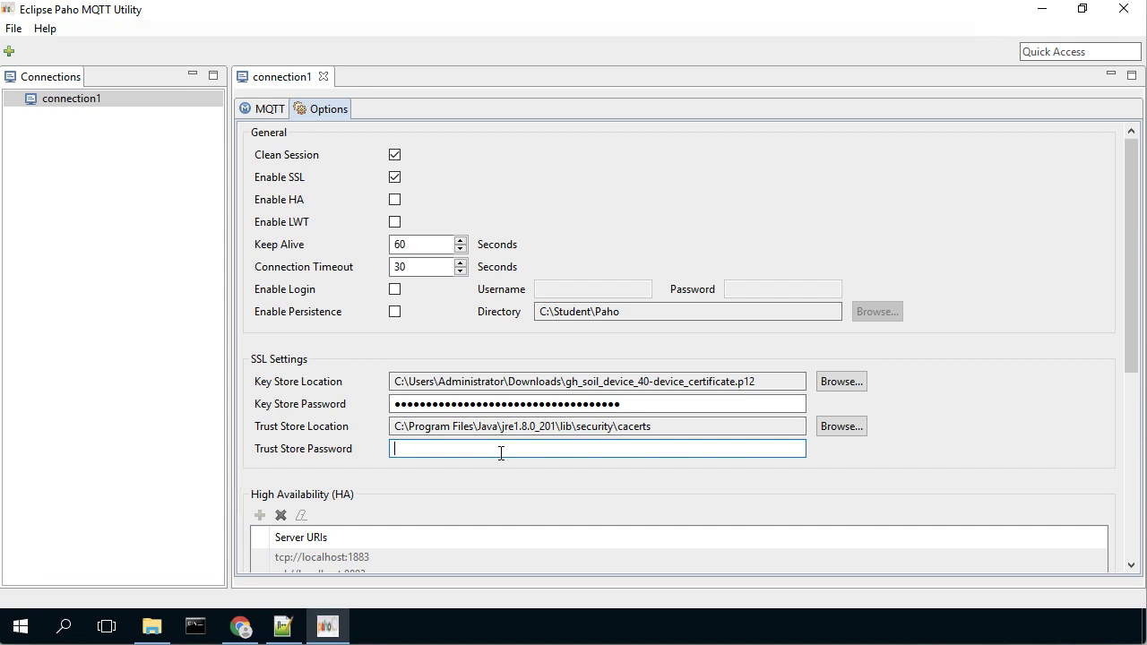
type("changeit")
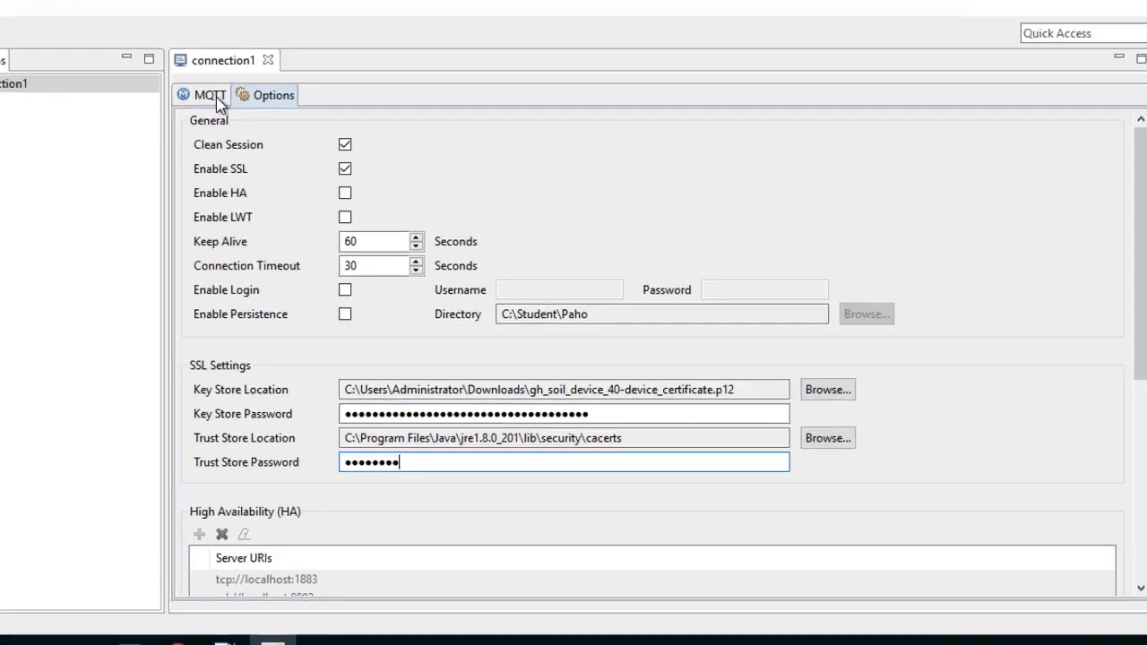
- Return to the MQTT page and start connecting connection1 to the SAP IoT SSL host
left_click(214, 96)
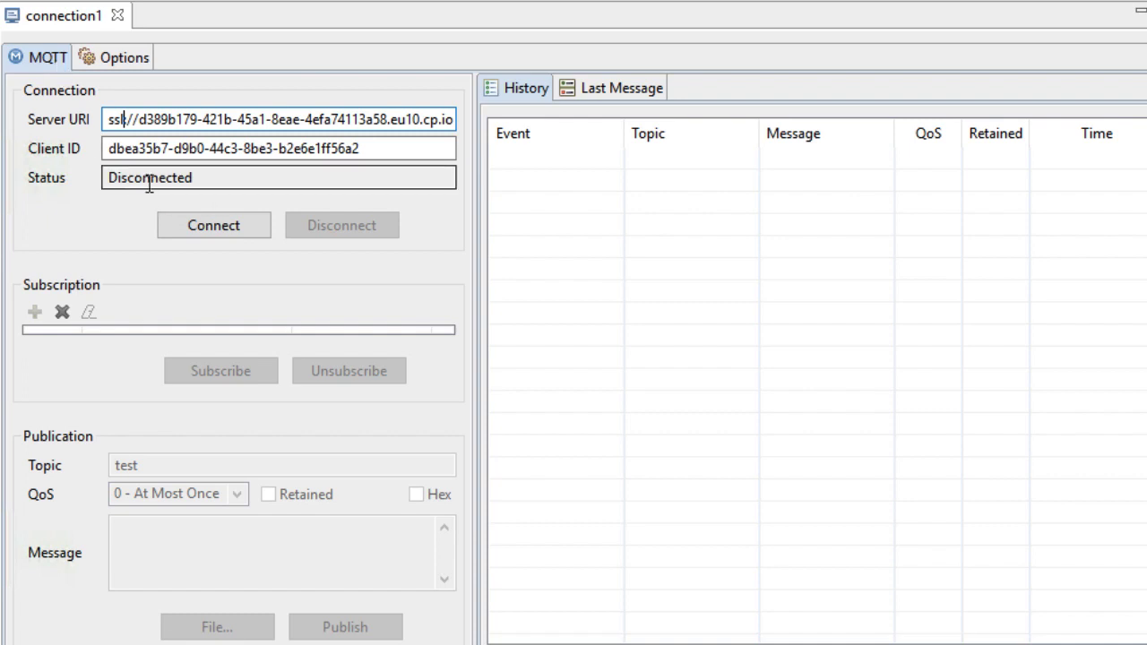
left_click(210, 225)
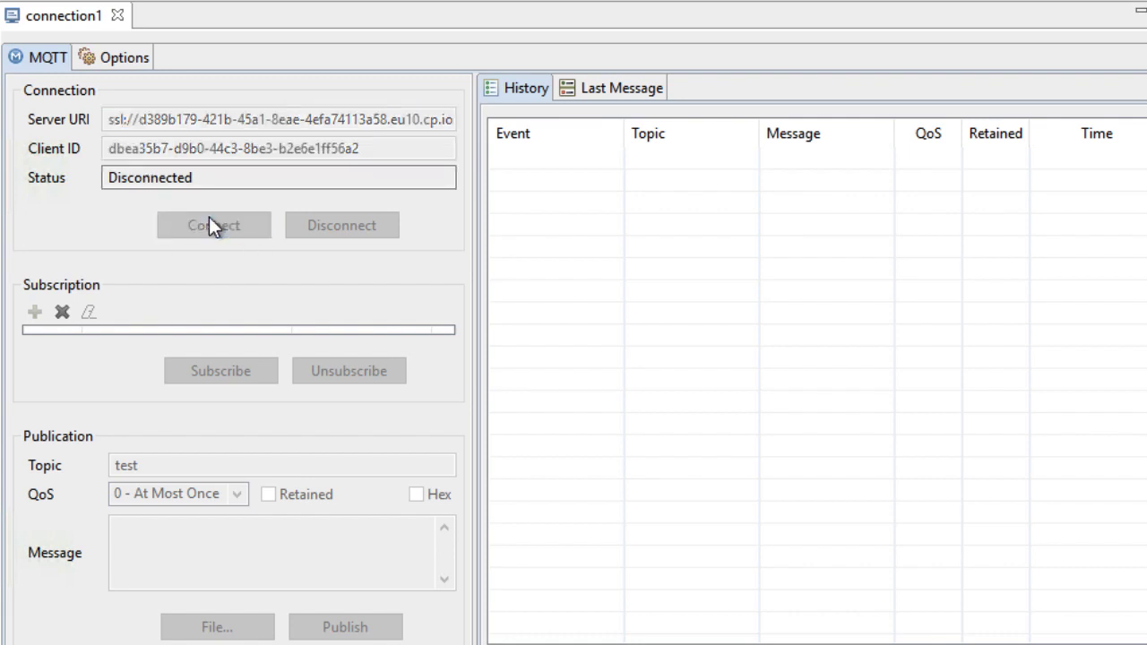